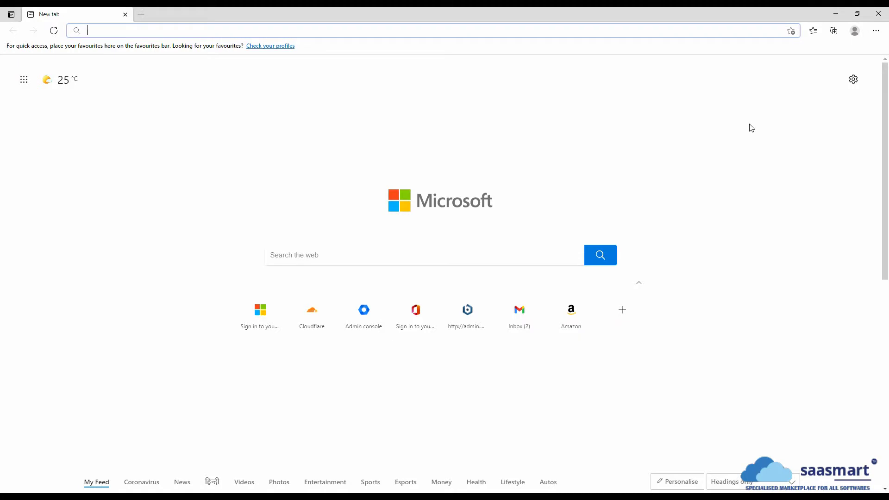
Load admin.microsoft.com in Edge to reach the Microsoft 365 admin center home page
text(admin.)
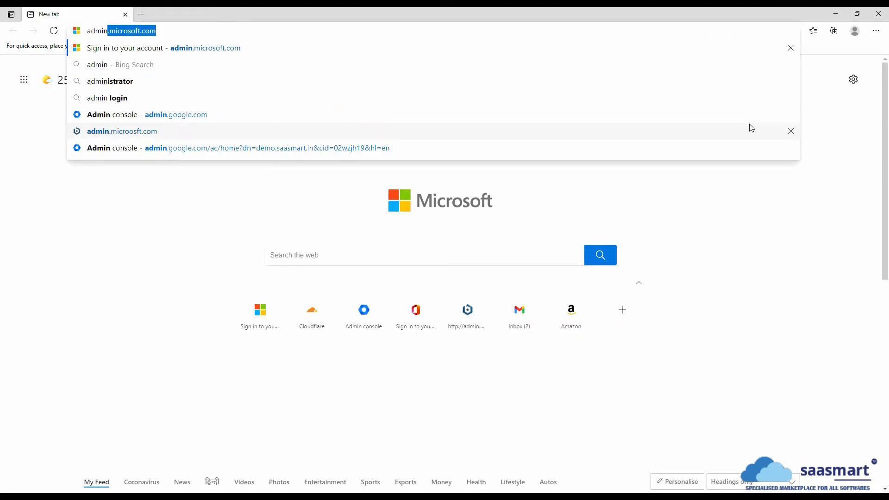
text(microsoft)
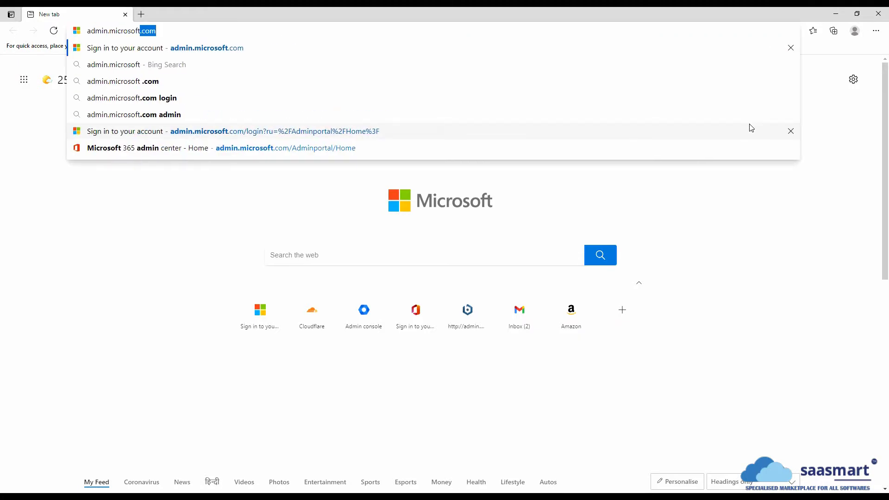
key(Return)
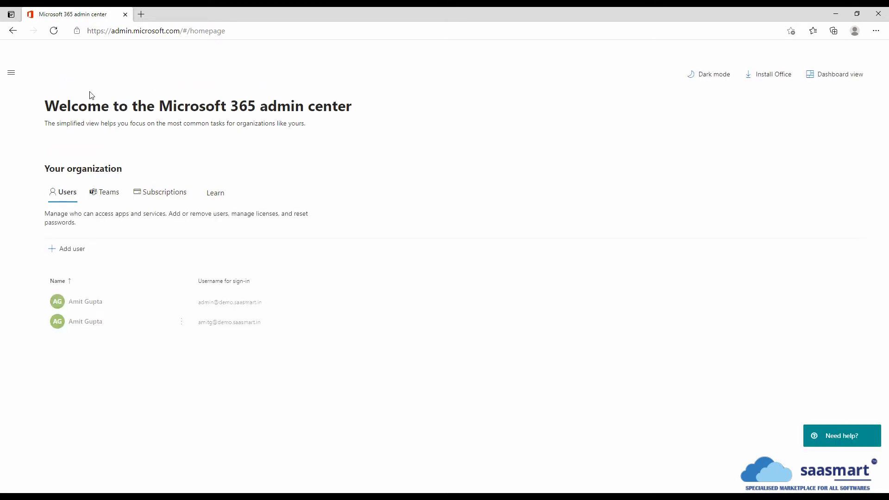
Go through Setup and the custom domain card to the Domains page listing three domains
click(11, 74)
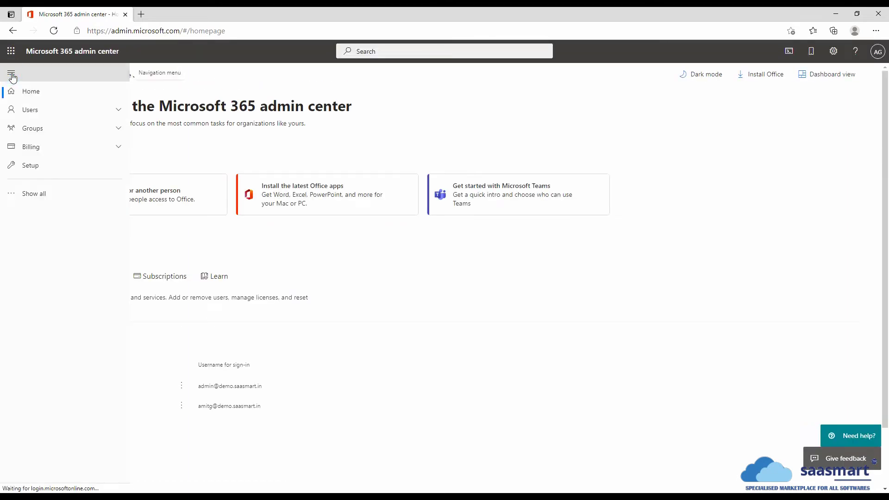
click(42, 168)
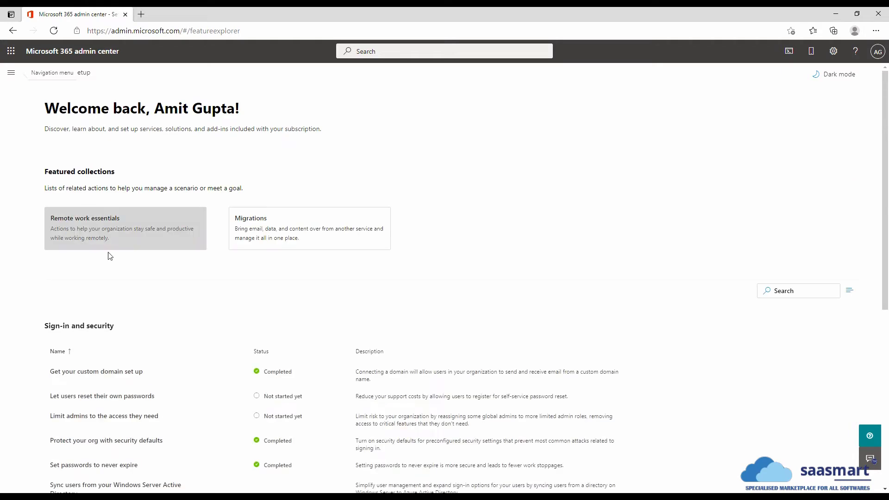
click(124, 372)
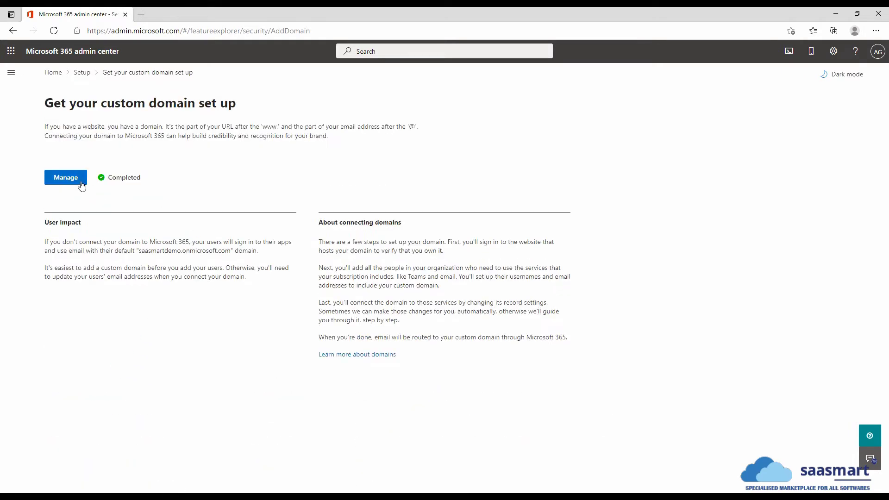
click(75, 178)
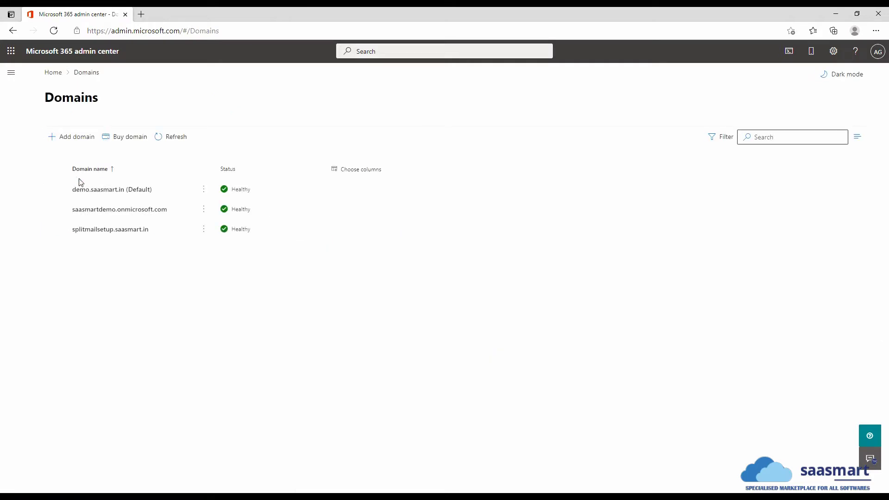
Show demo.saasmart.in's DNS records and review the erroring Exchange MX, TXT and CNAME entries
click(117, 191)
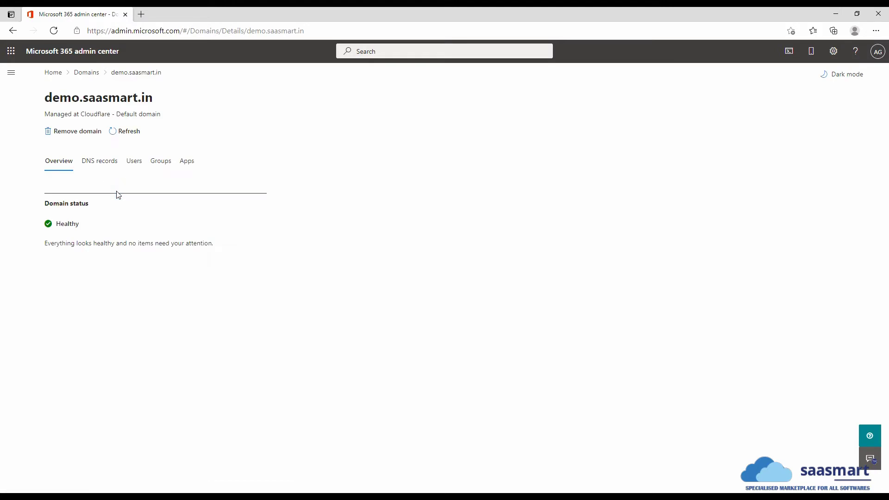
click(106, 167)
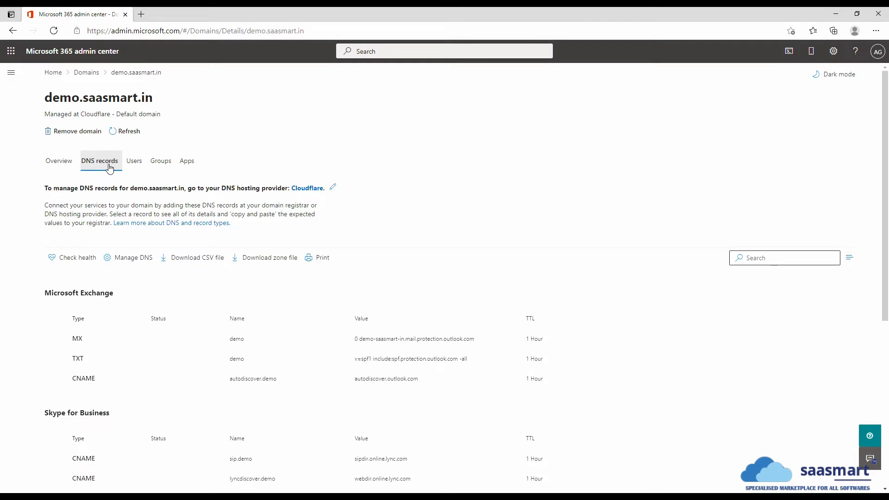
scroll(176, 306, down, 2)
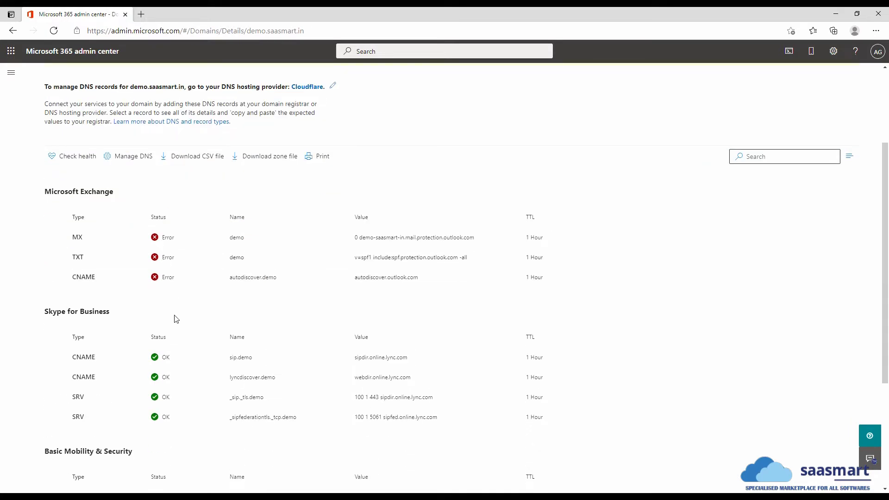
scroll(176, 318, down, 4)
scroll(176, 319, up, 6)
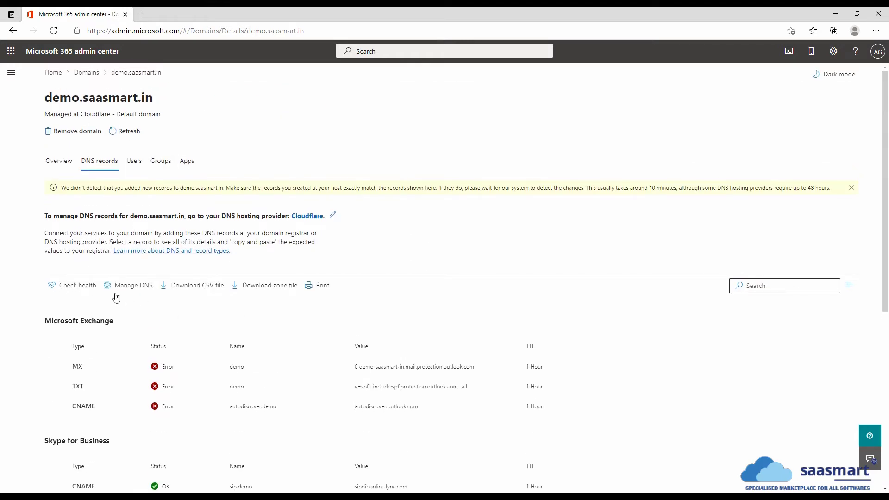
Run Manage DNS with all services checked under Advanced Options and add the records via Cloudflare
click(130, 285)
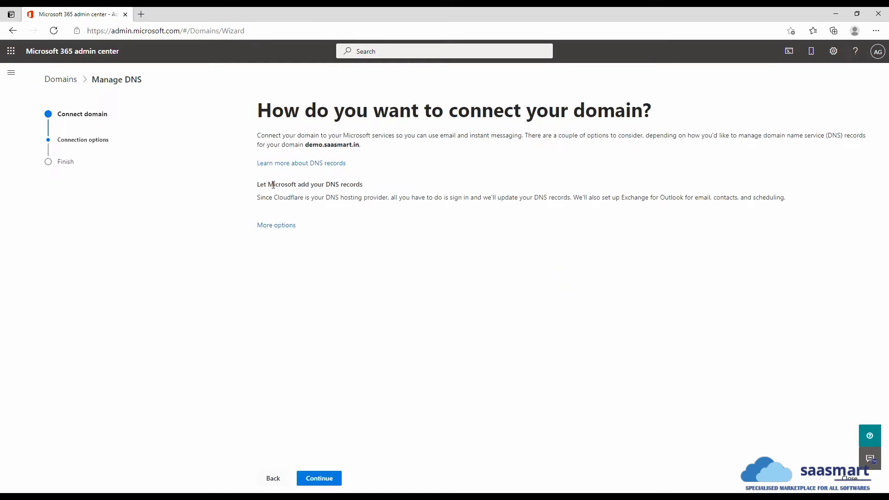
click(325, 480)
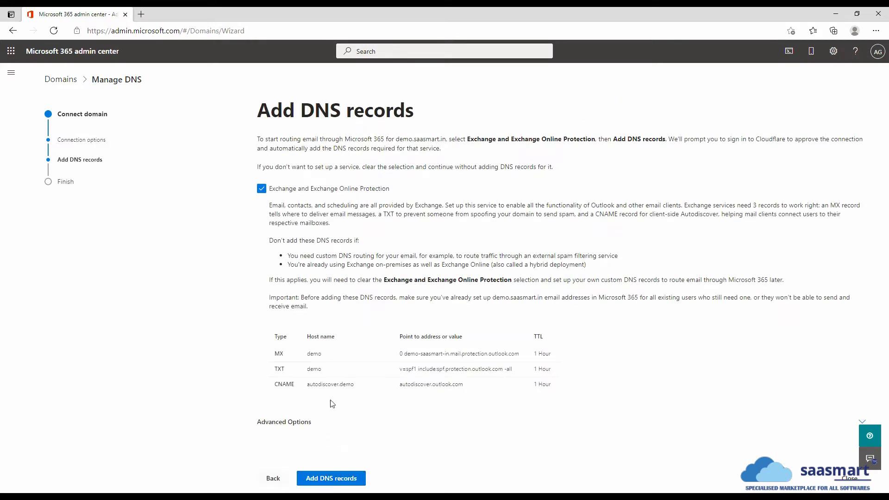
click(308, 422)
scroll(324, 428, down, 5)
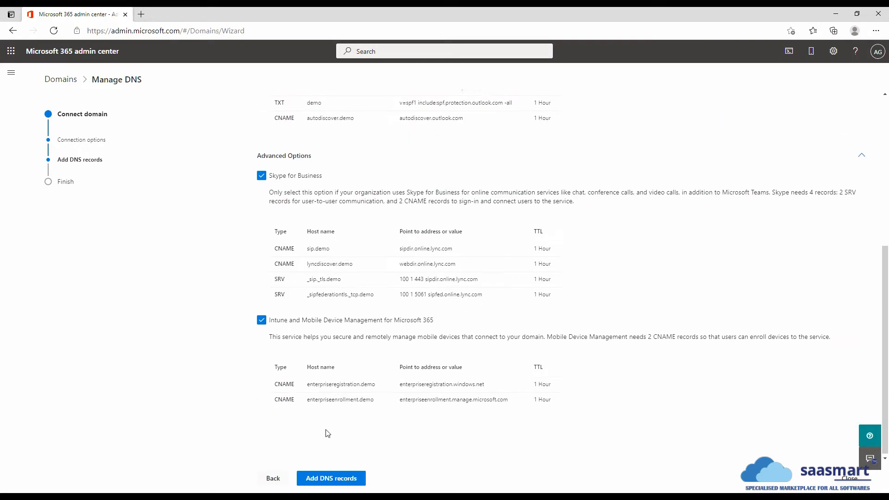
click(342, 479)
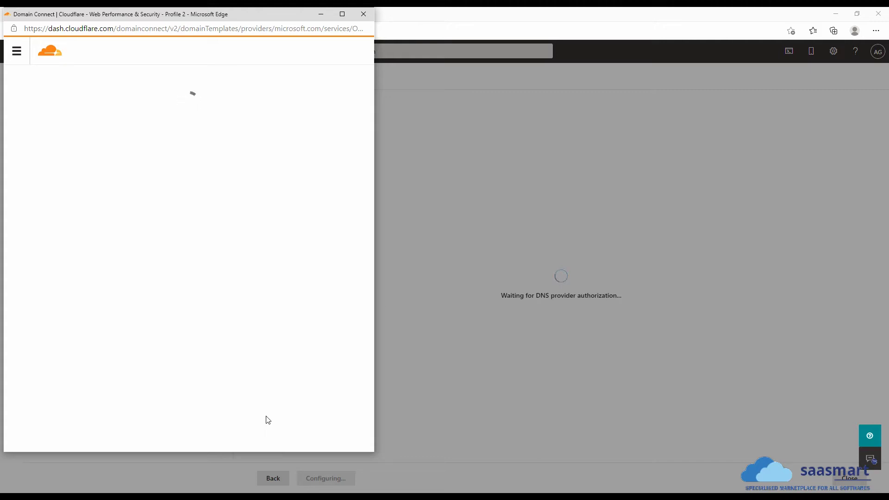
Authorize the Microsoft DNS records in the Cloudflare Domain Connect window
scroll(137, 390, down, 1)
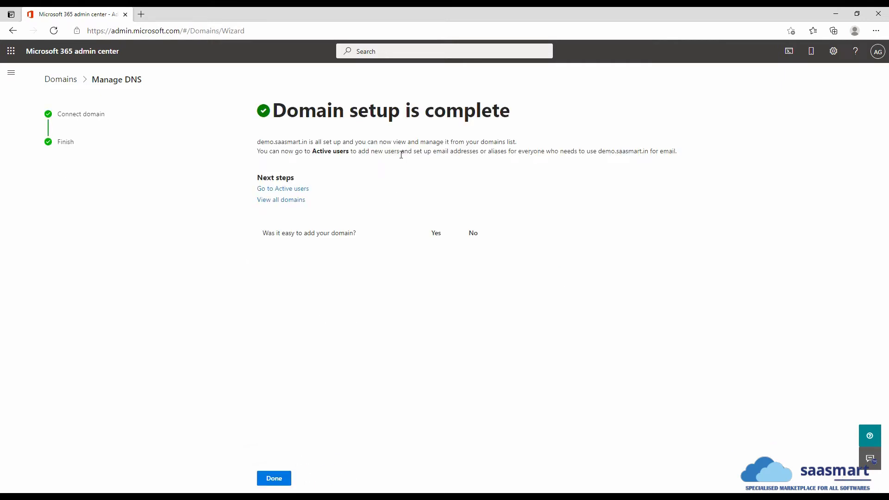
Finish the demo.saasmart.in domain setup and go to the Active users list
click(274, 478)
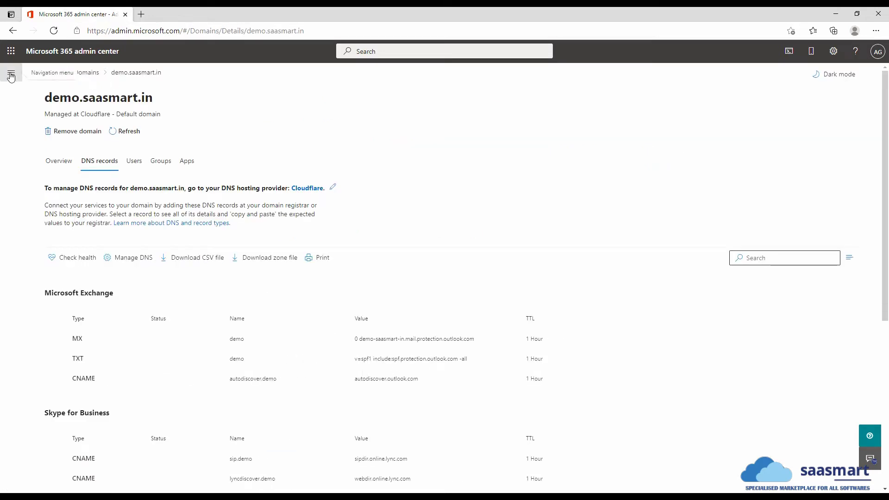
click(11, 75)
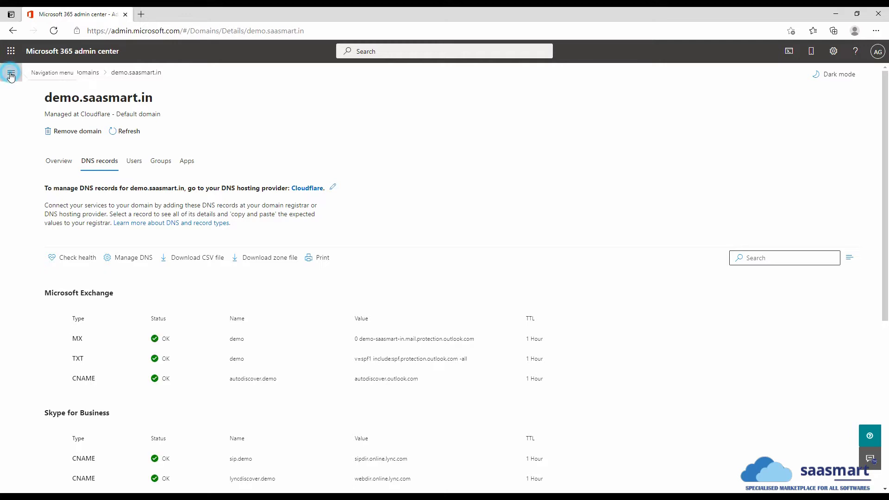
click(31, 111)
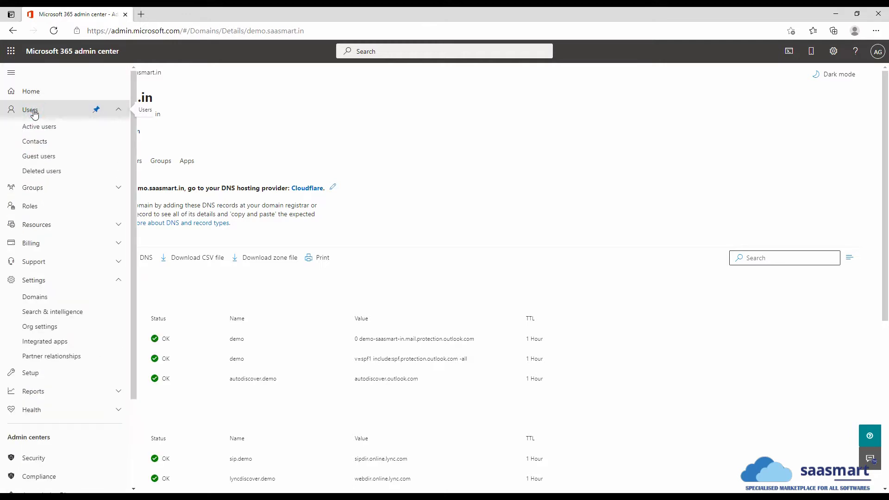
click(44, 130)
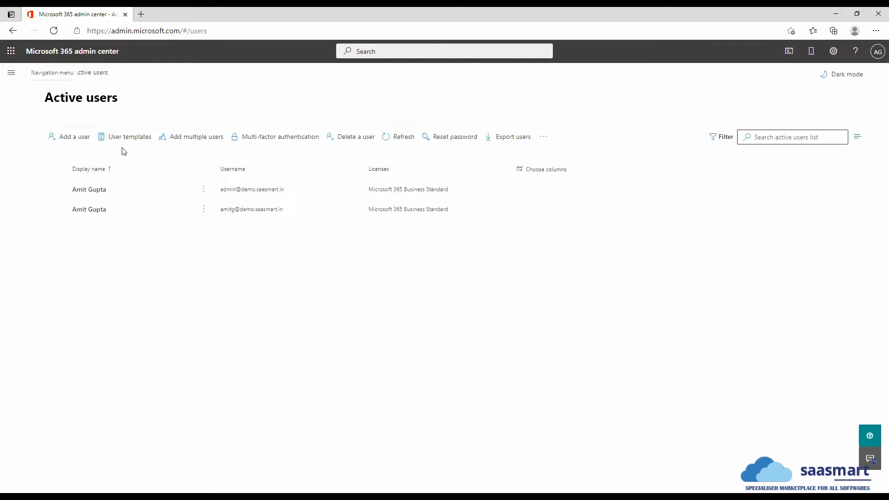
Start a new user with first name Test, last name user and username test
click(73, 138)
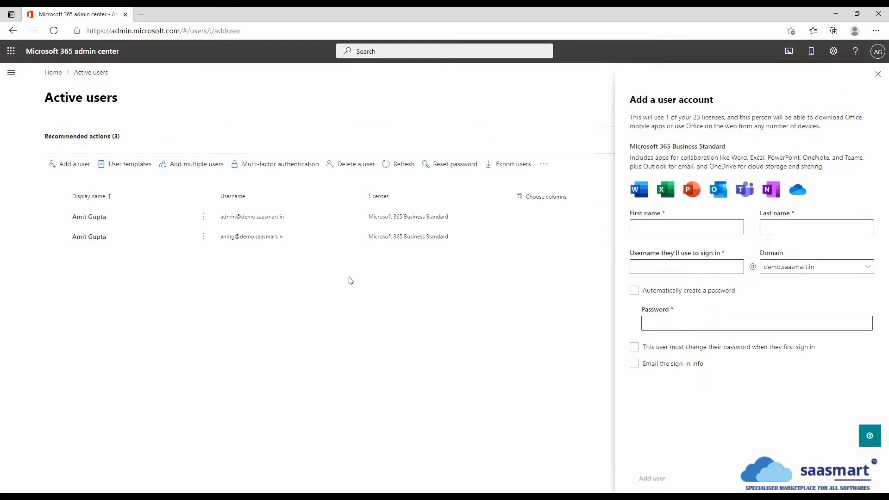
click(639, 224)
key(Tab)
double_click(651, 231)
key(BackSpace)
click(829, 226)
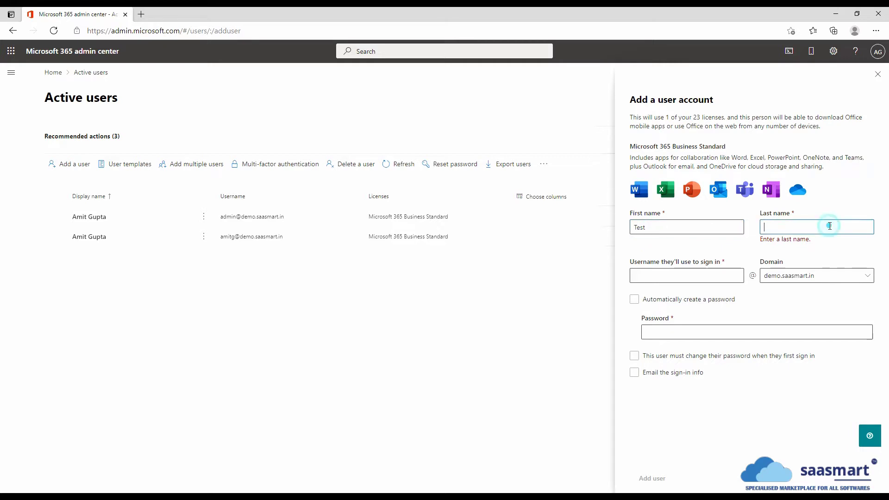
text(user)
click(692, 266)
text(te)
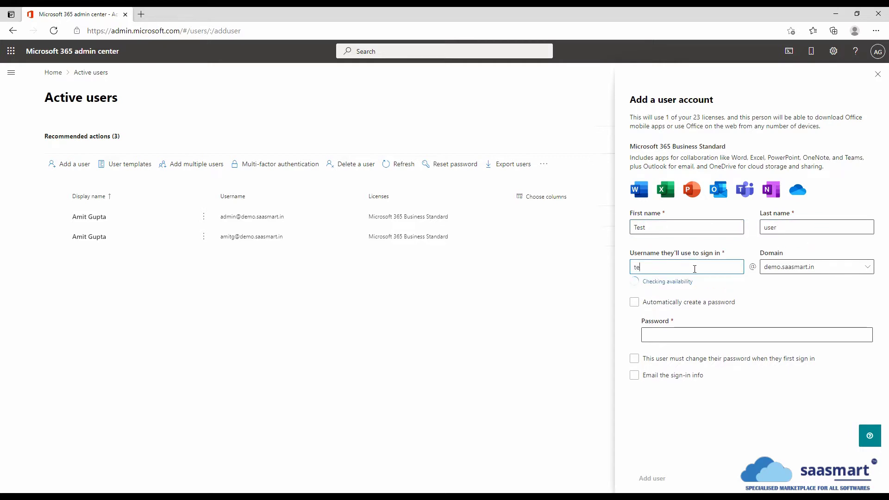
text(st)
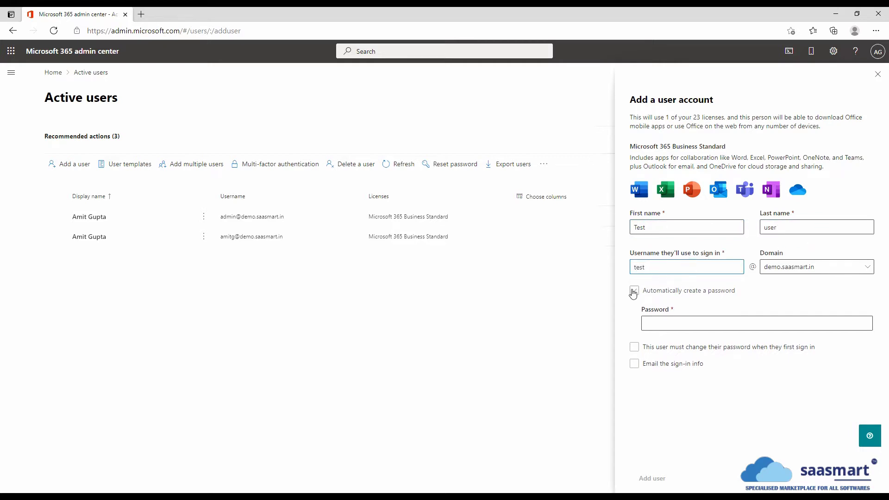
Give the account a manual password, create it, and close the confirmation panel
click(654, 319)
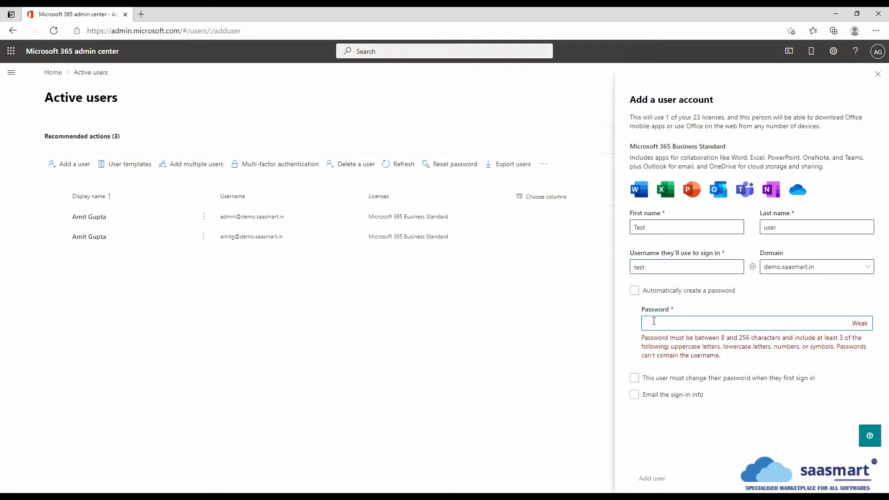
text(3)
key(Tab)
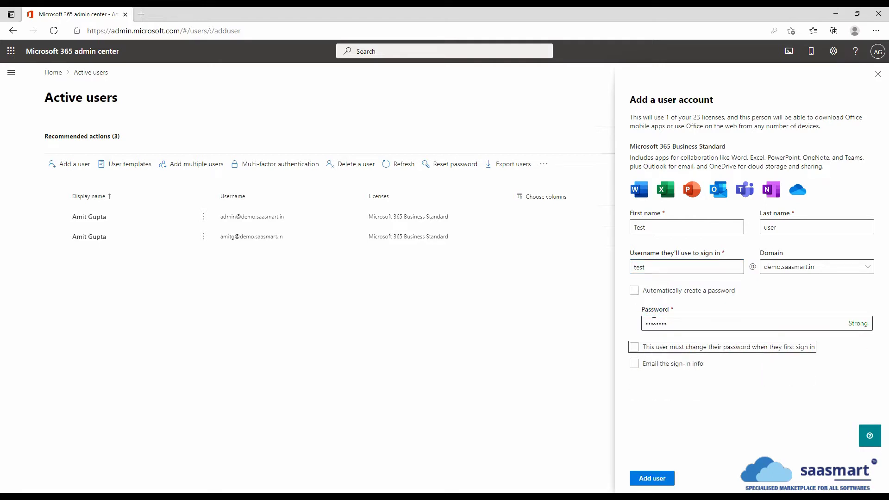
click(653, 477)
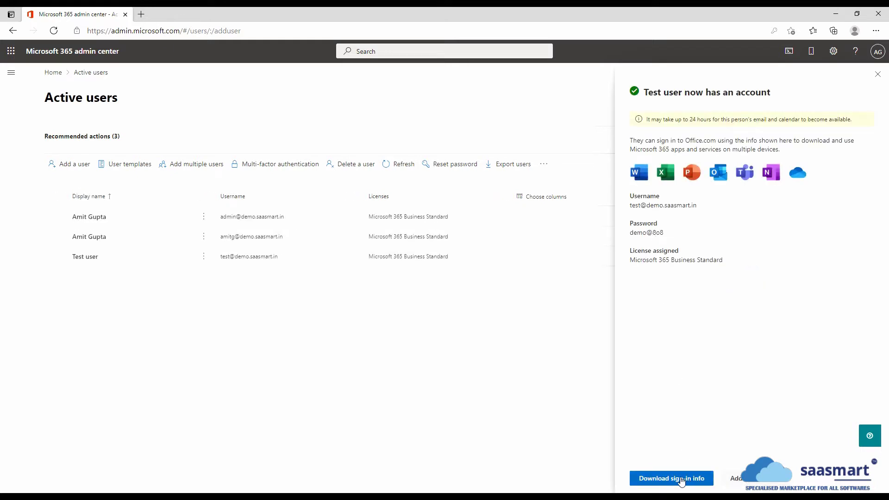
click(878, 77)
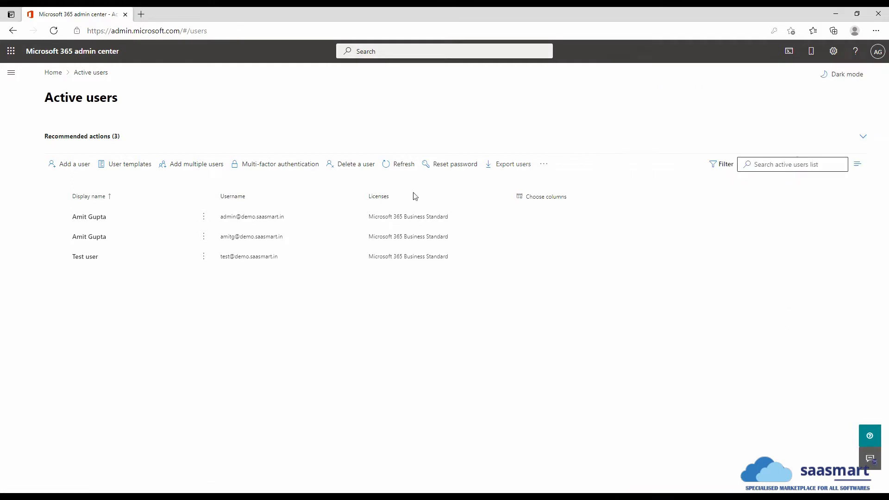
Load office.com in a new InPrivate window
click(876, 30)
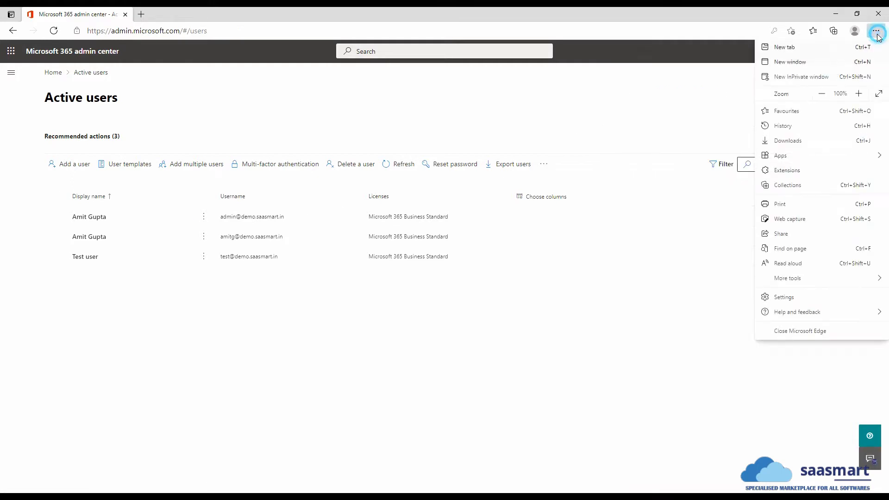
click(804, 77)
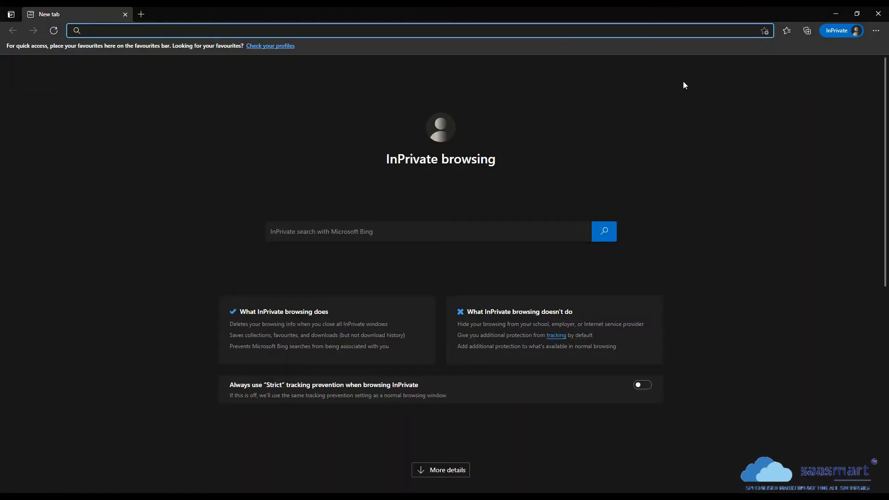
text(office.com)
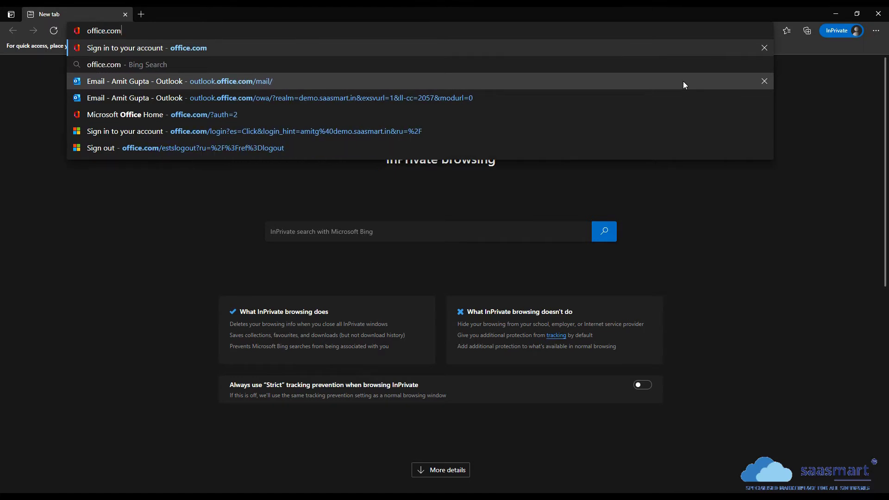
key(Return)
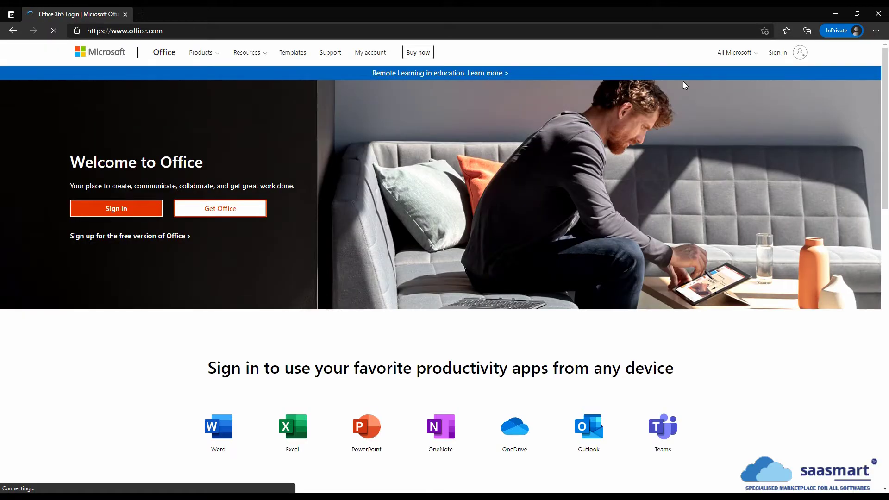
Sign in as the test user, skip security setup, stay signed in, and dismiss the welcome dialog
click(136, 208)
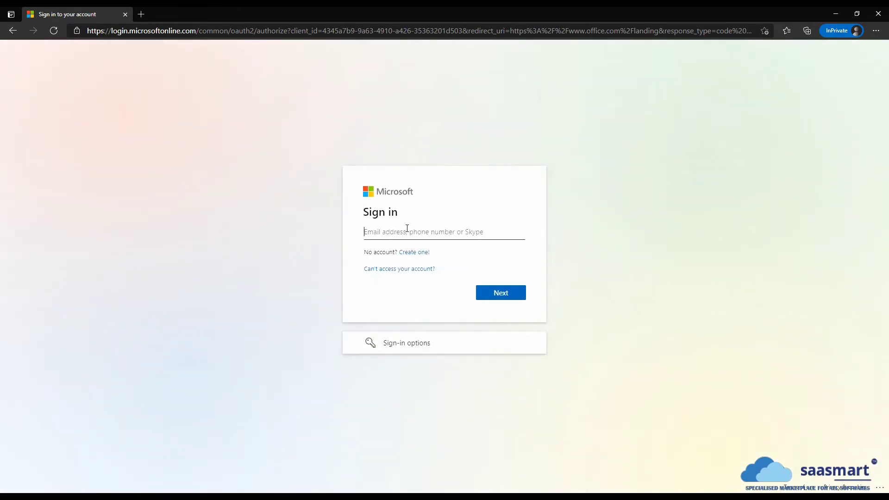
key(Return)
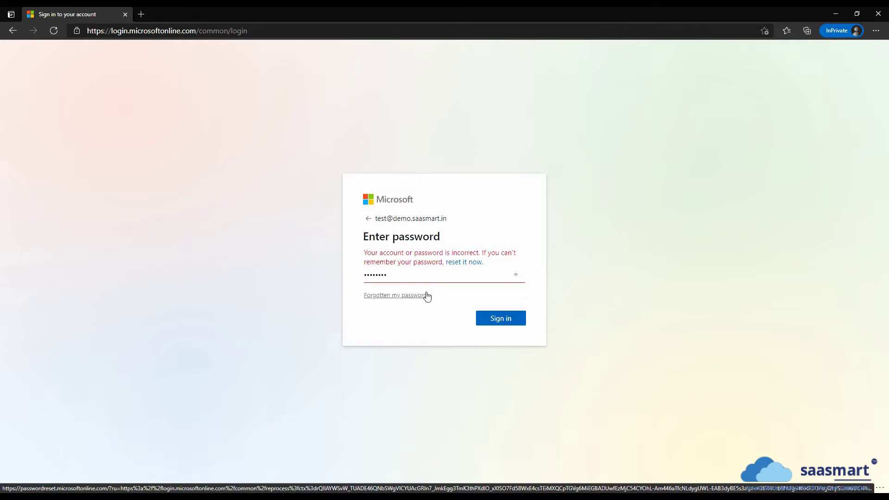
click(493, 320)
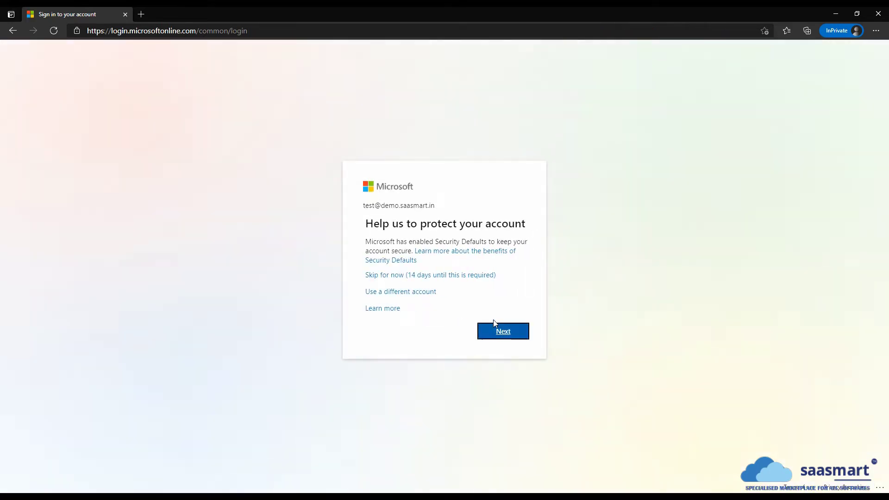
click(435, 274)
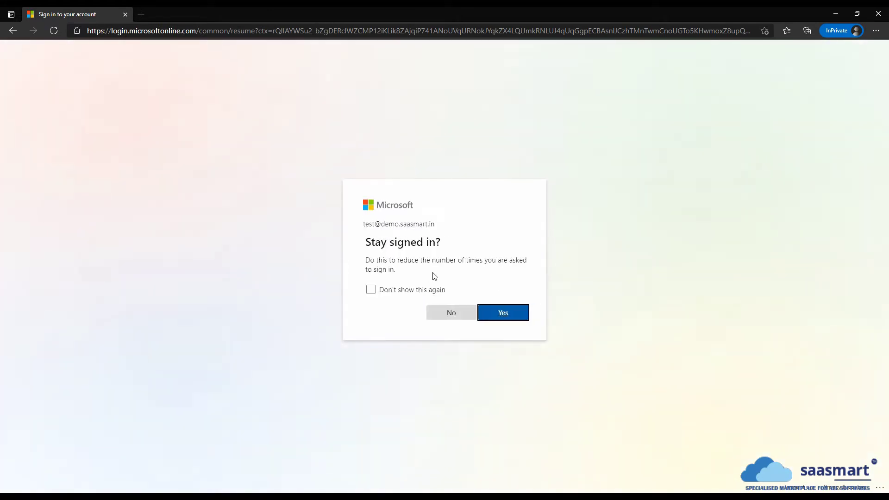
click(500, 311)
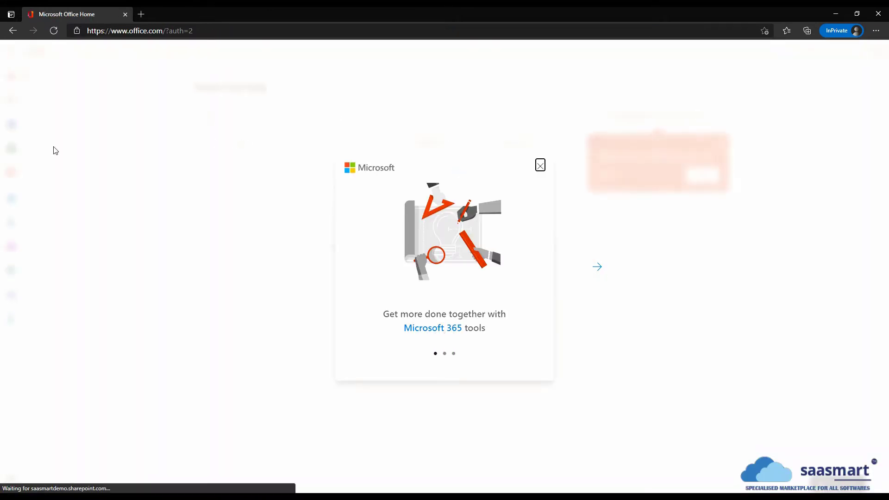
click(540, 167)
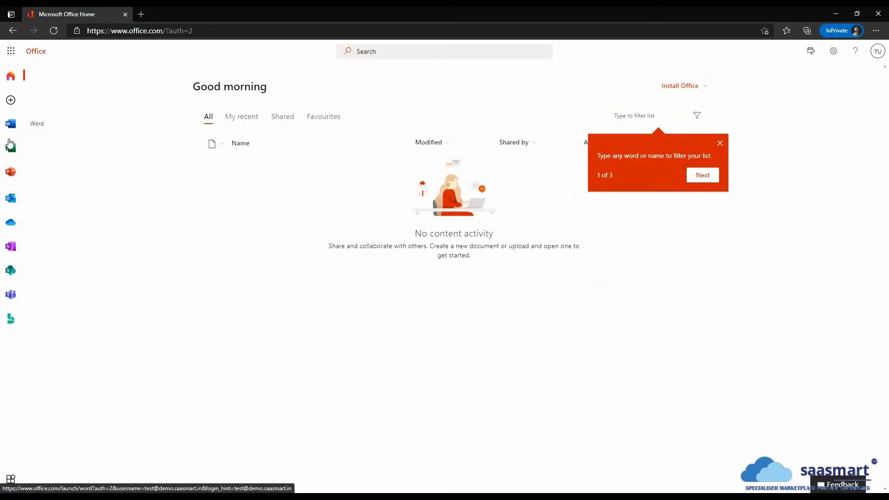
Check the test user's empty Outlook inbox, then close the InPrivate window
click(17, 198)
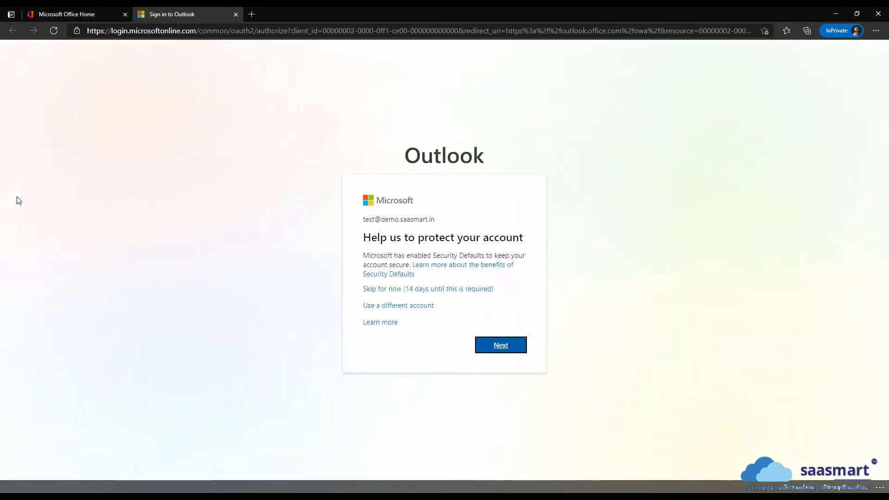
click(459, 290)
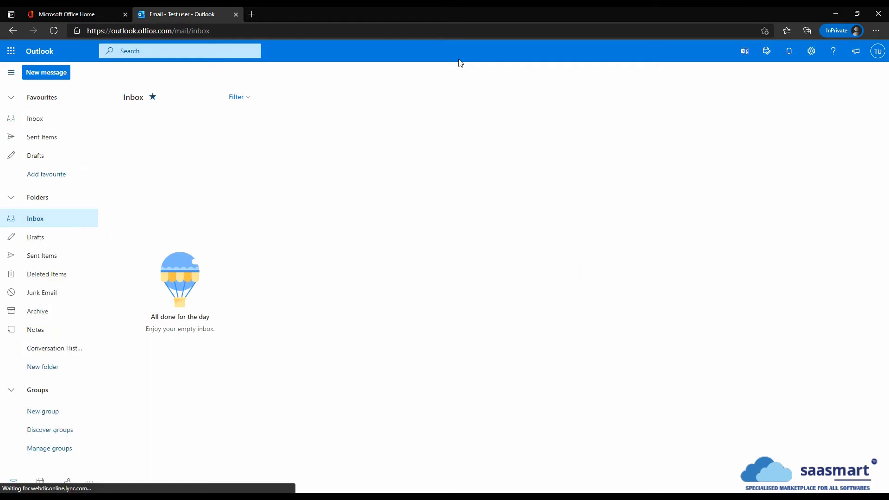
click(882, 15)
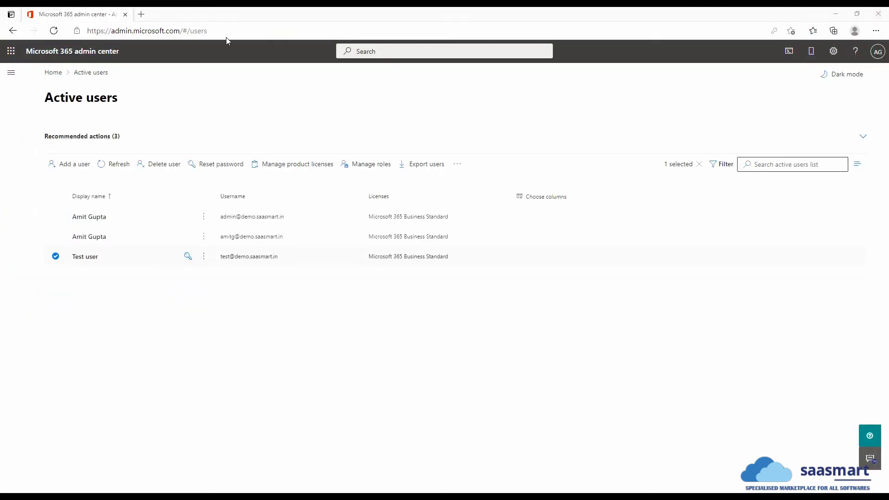
In a new tab, open admin.google.com and reach demo.saasmart.in's Admin Console setup via Manage domains
click(141, 14)
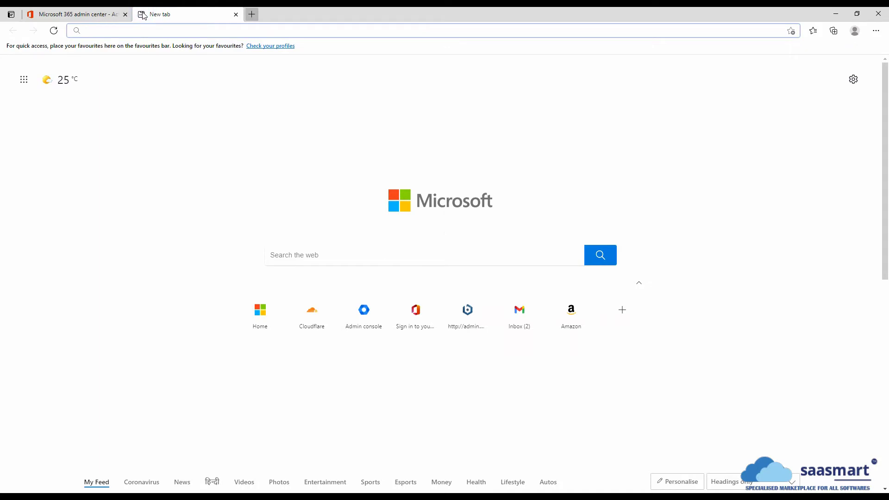
text(admin)
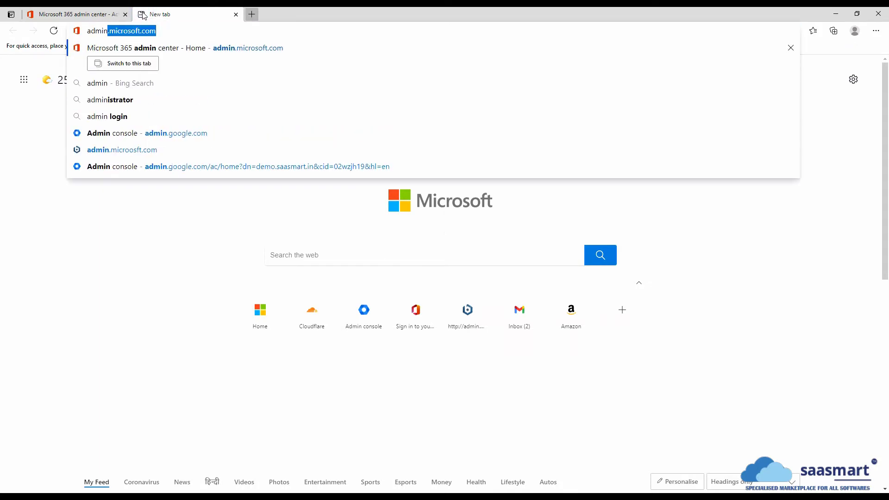
text(.googl)
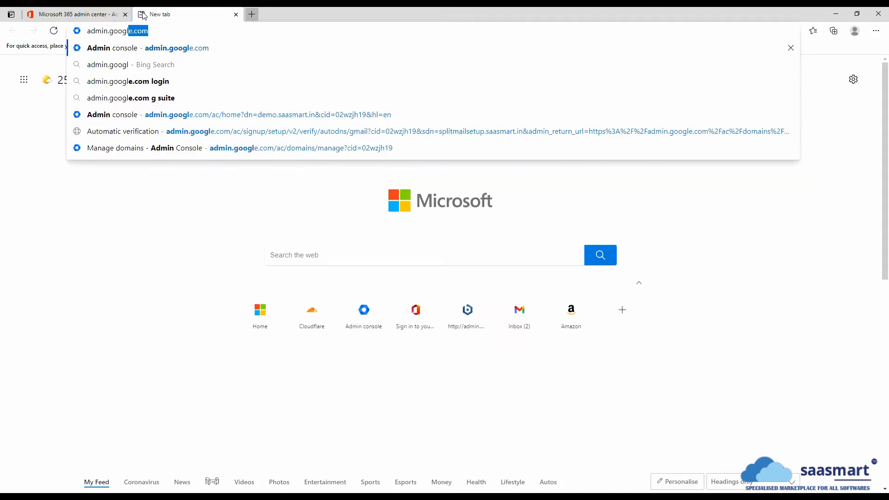
key(Return)
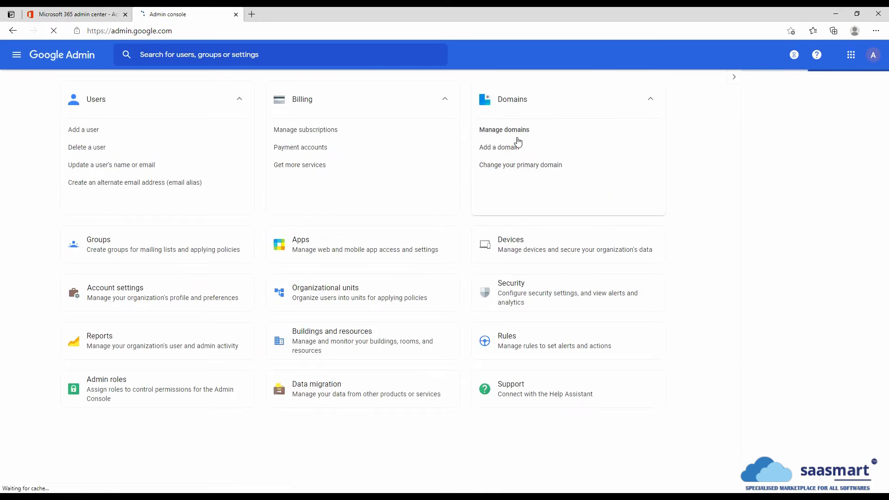
click(516, 130)
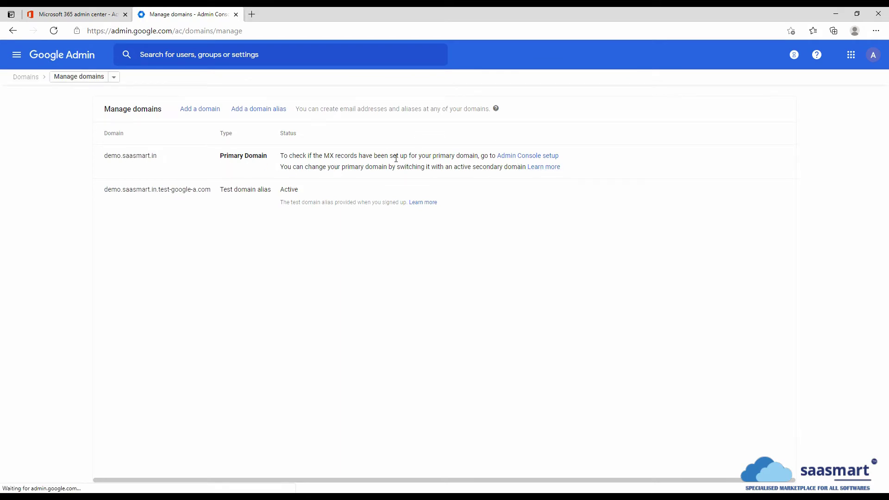
click(516, 156)
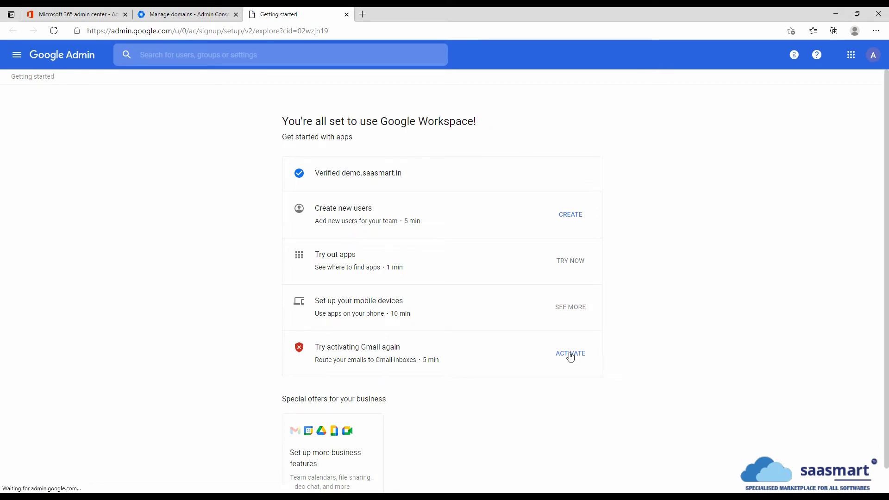
Start Gmail activation for demo.saasmart.in and confirm both readiness checkboxes to reach email routing
click(570, 354)
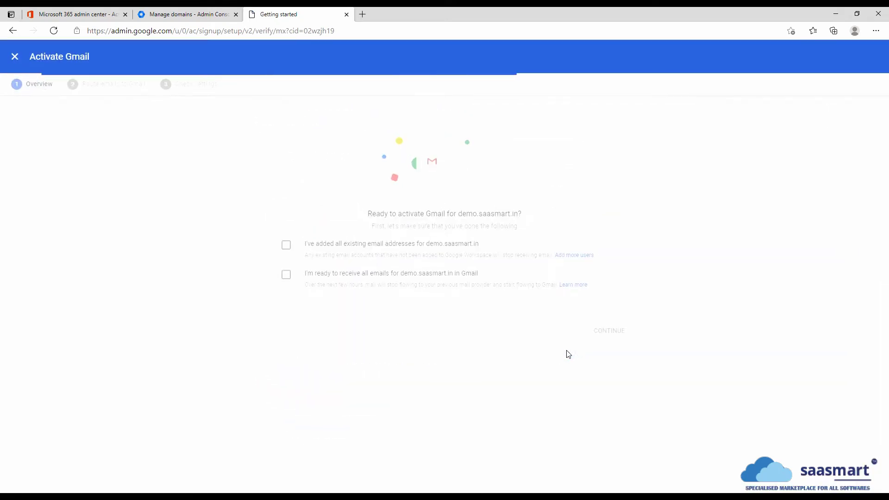
click(286, 252)
click(286, 276)
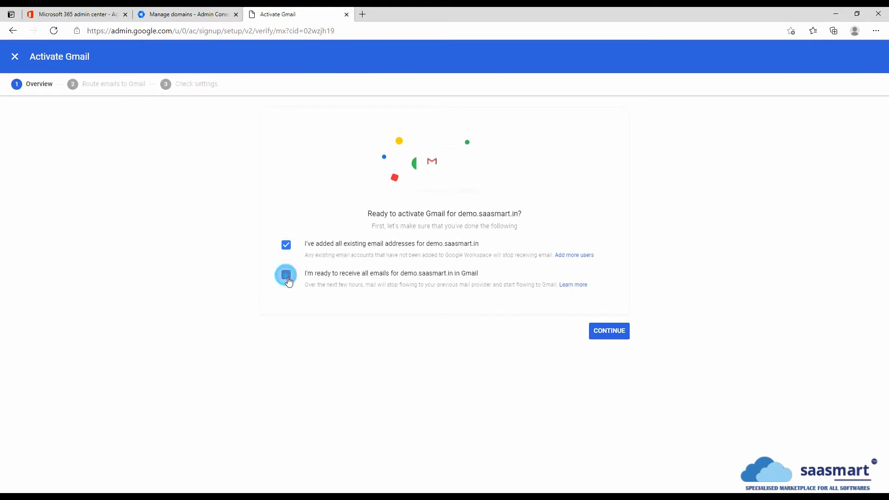
click(594, 332)
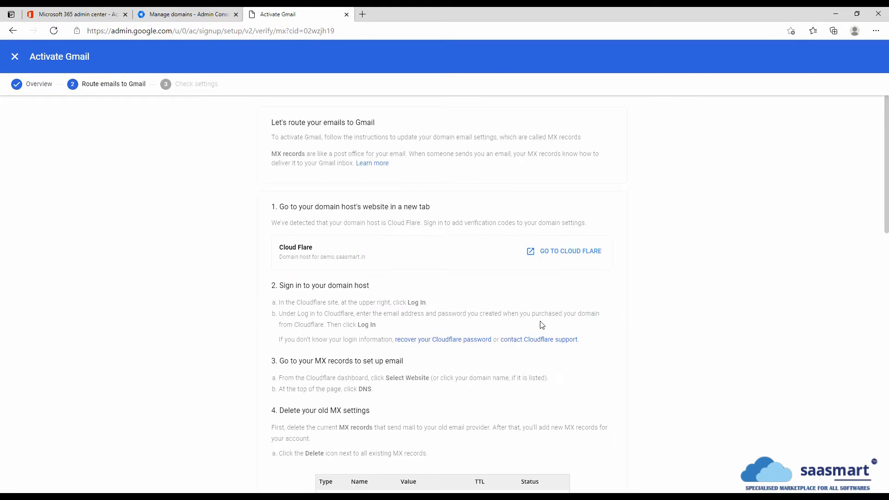
Review the Route emails to Gmail instructions and select the ASPMX.L.GOOGLE.COM server address
scroll(542, 325, down, 3)
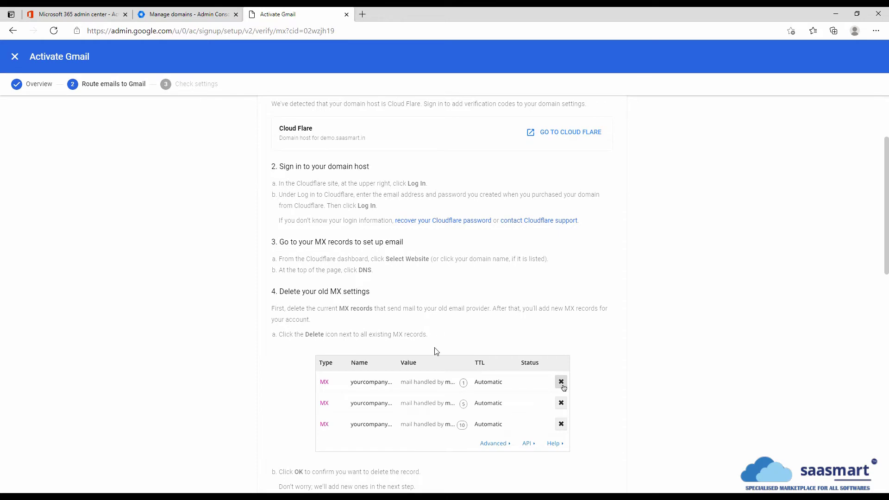
scroll(436, 351, down, 2)
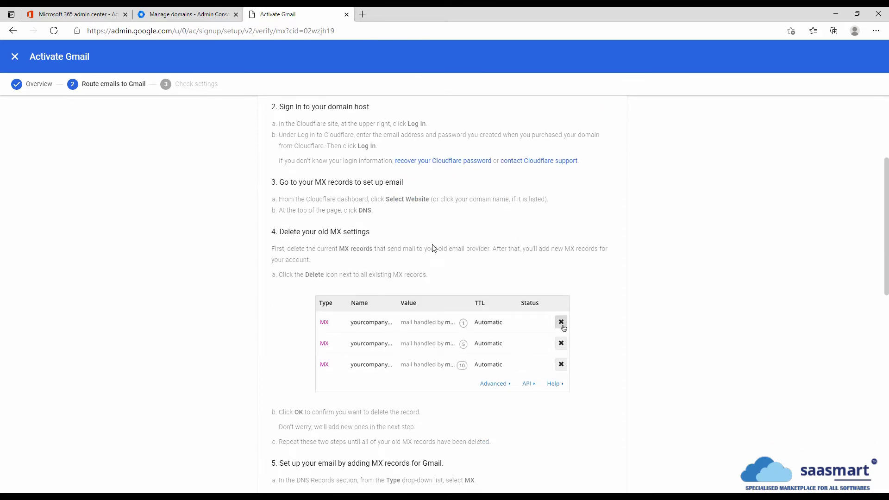
scroll(433, 249, down, 12)
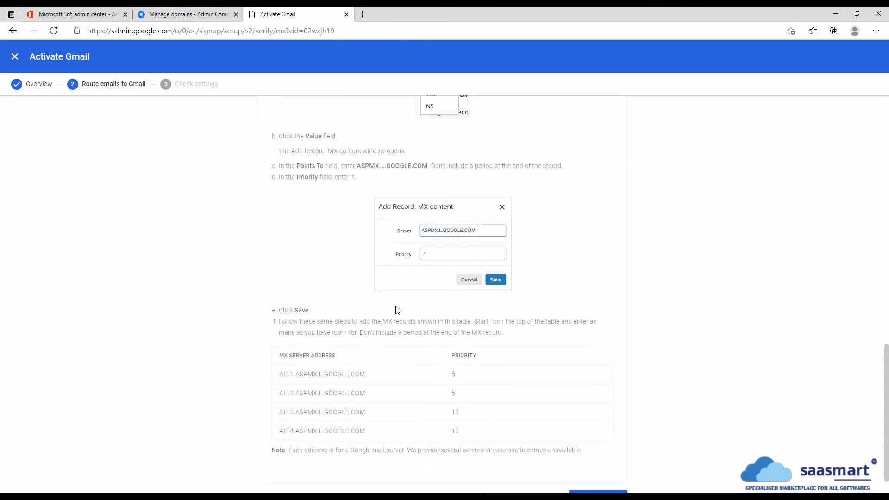
drag(357, 165, 430, 165)
scroll(427, 165, up, 10)
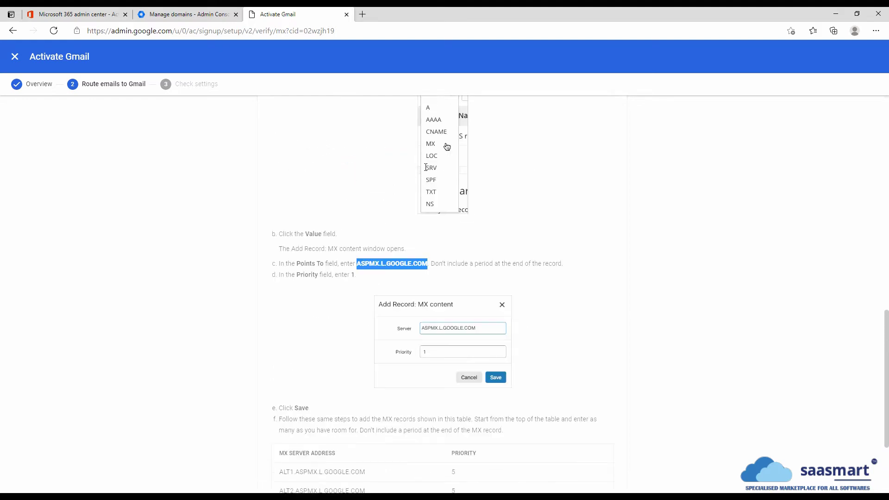
Go to Cloudflare in a new tab and open the saasmart.in DNS records
click(579, 131)
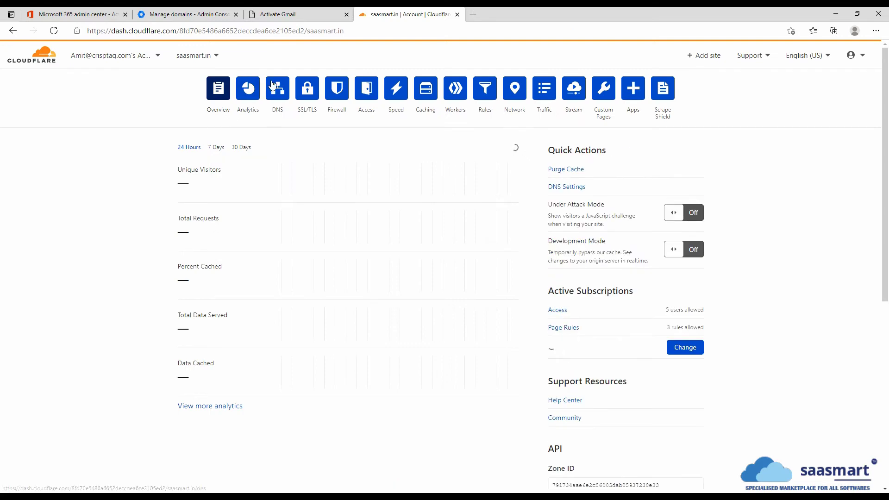
click(278, 89)
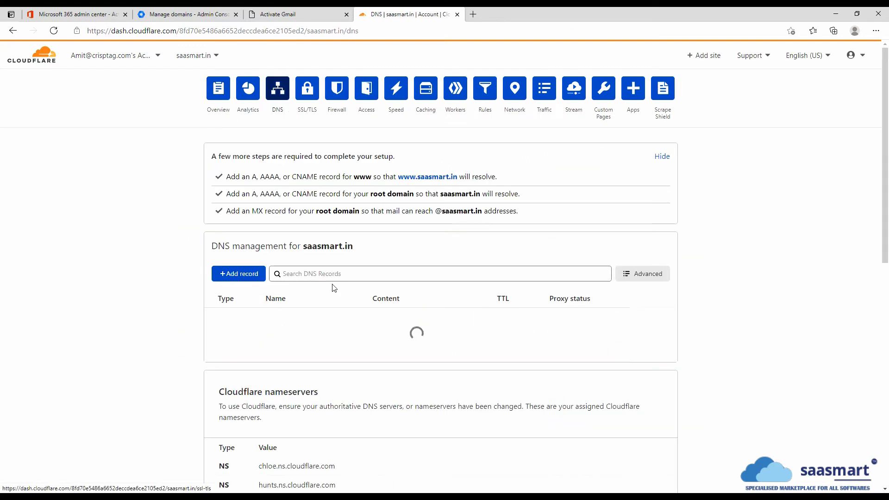
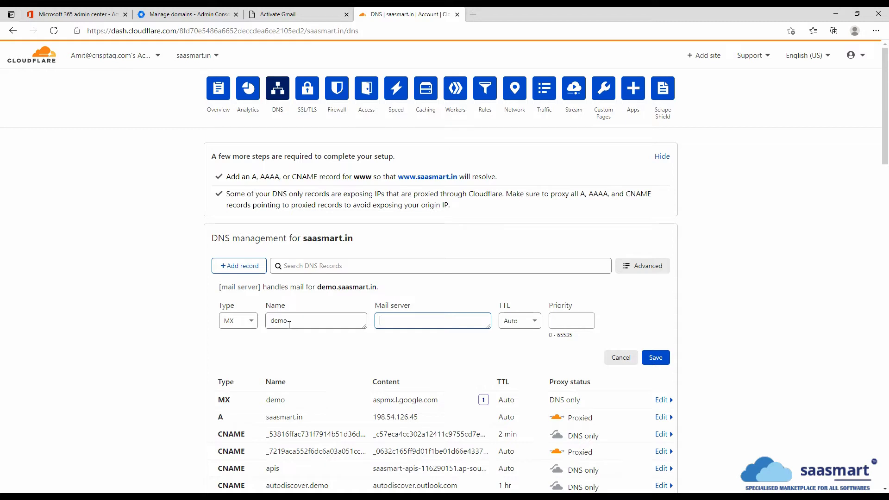
Save the demo MX record pointing to alt1.aspmx.l.google.com at priority 5
text(ASPMX.L.GOOGLE.COM)
click(382, 321)
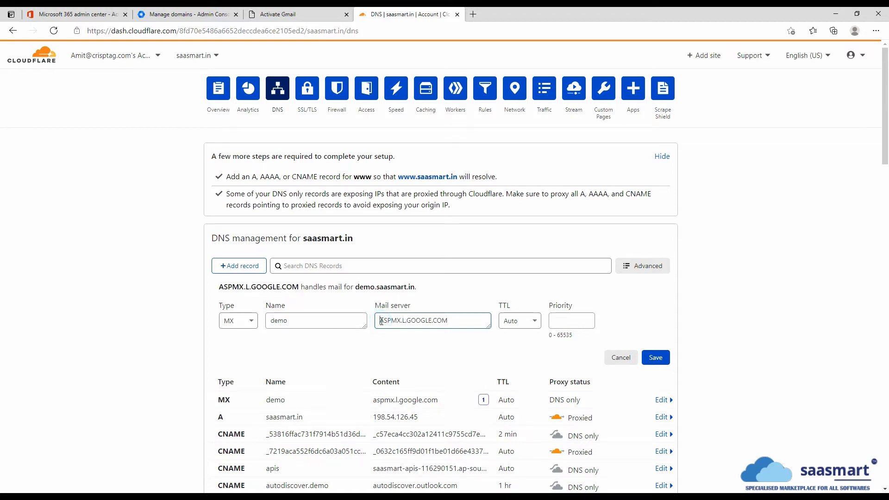
text(alt1.)
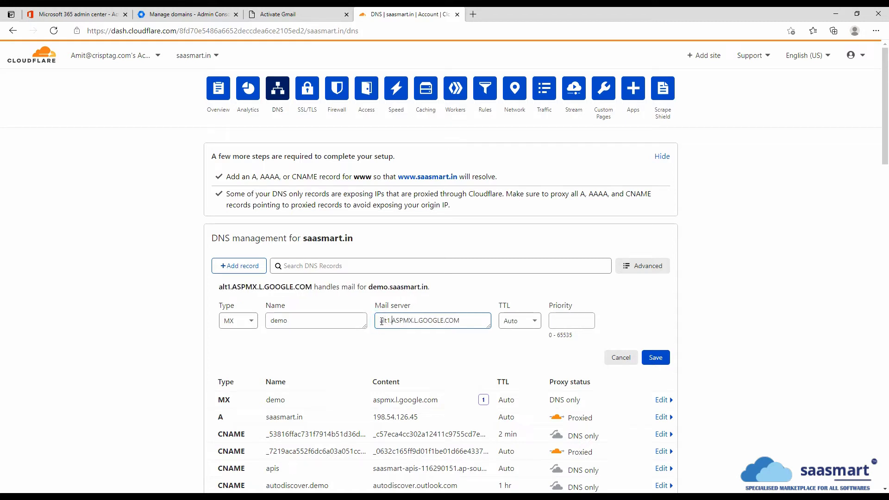
key(ctrl+a)
key(ctrl+c)
click(563, 325)
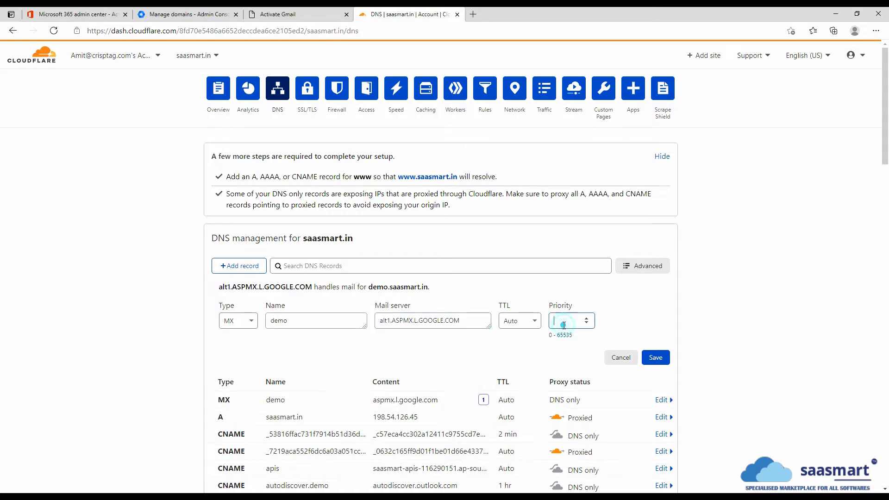
click(663, 359)
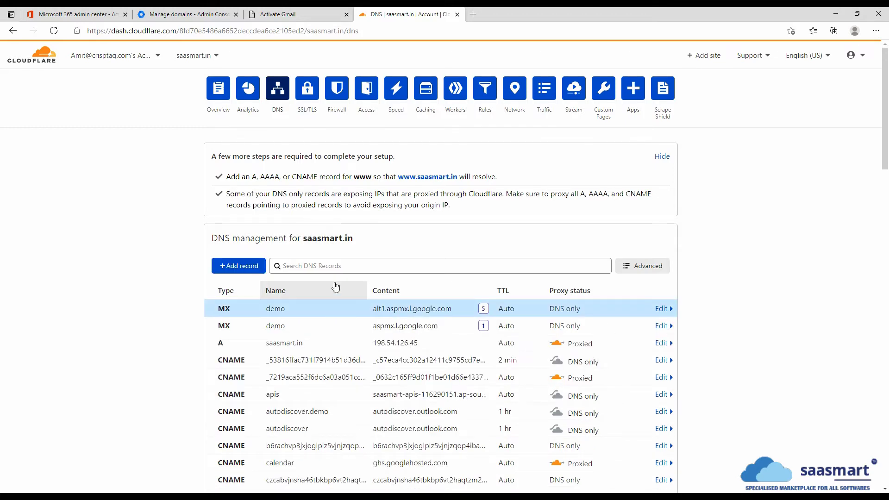
Add another demo MX record pointing to alt2.aspmx.l.google.com at priority 5
click(228, 266)
click(238, 320)
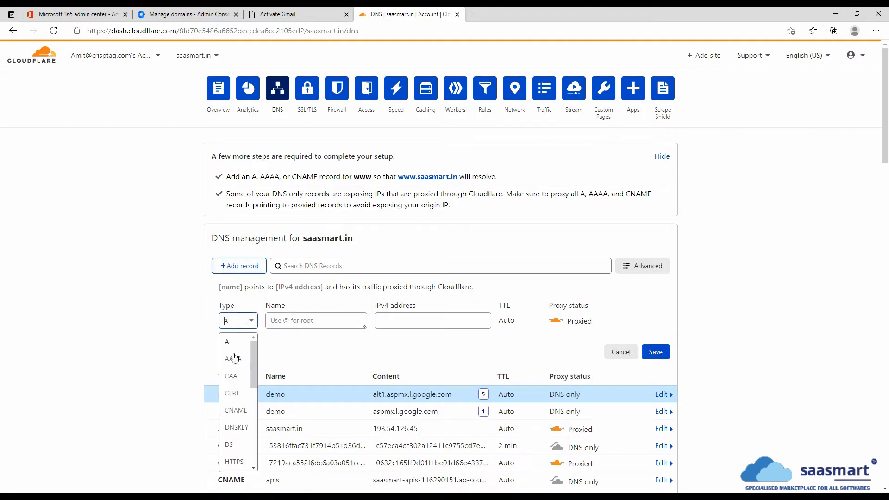
scroll(234, 439, down, 2)
click(234, 445)
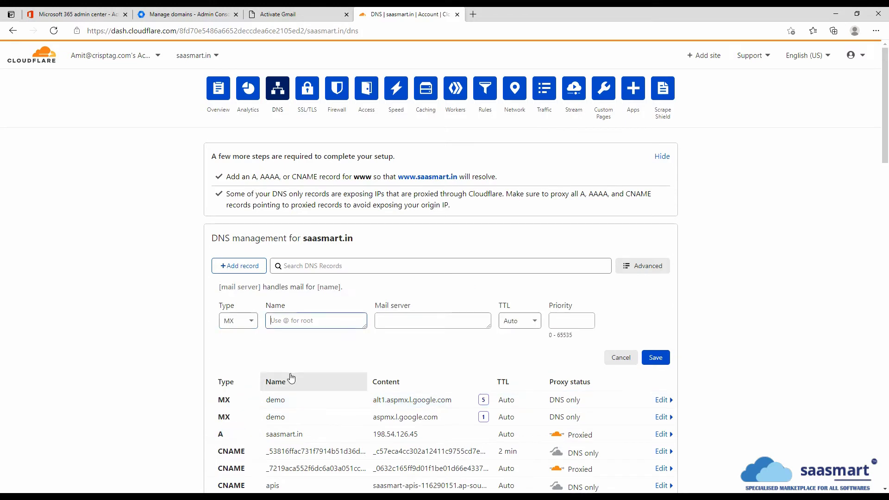
text(demo)
key(Tab)
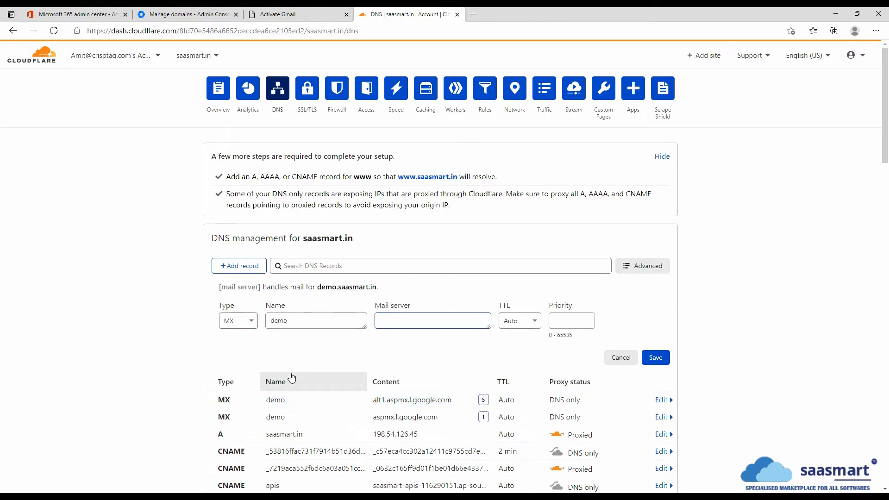
key(ctrl+v)
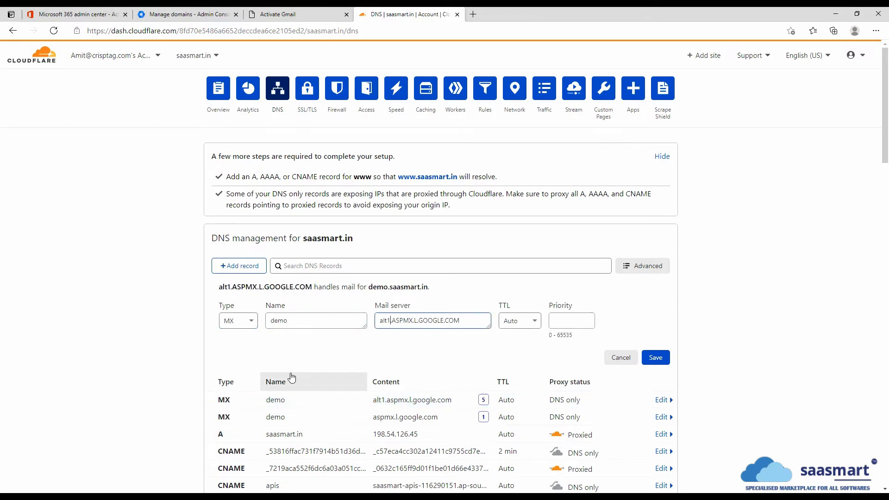
key(BackSpace)
key(BackSpace)
text(@)
key(BackSpace)
text(2)
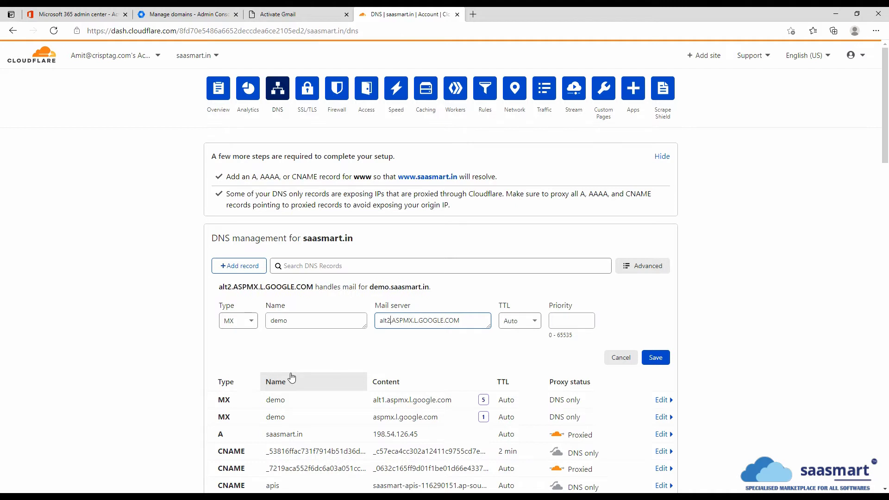
click(565, 322)
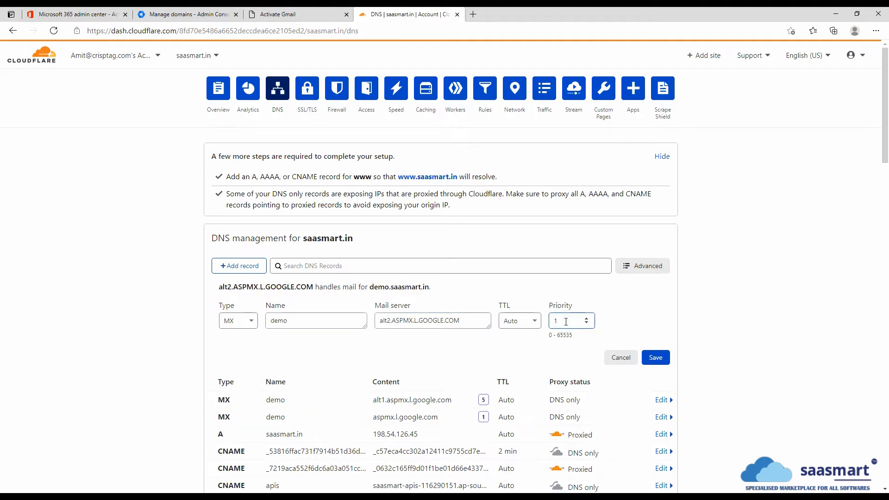
click(659, 361)
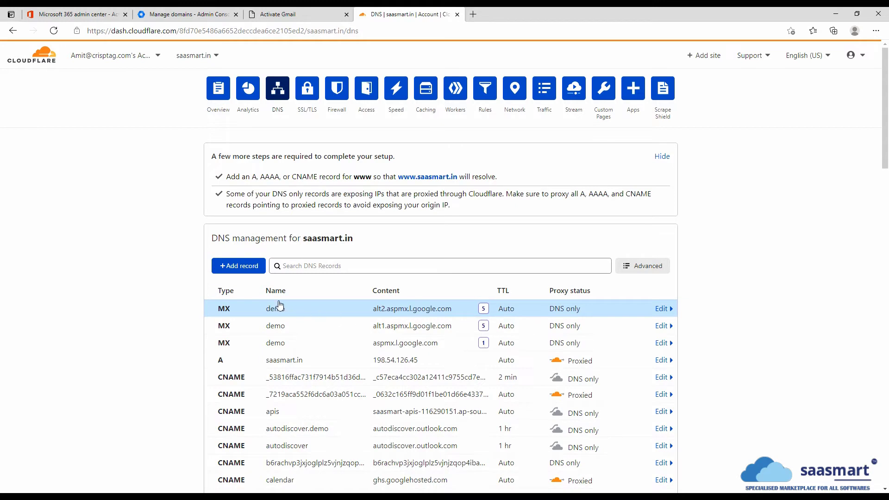
Add a demo MX record pointing to alt3.aspmx.l.google.com at priority 10
click(244, 265)
click(237, 320)
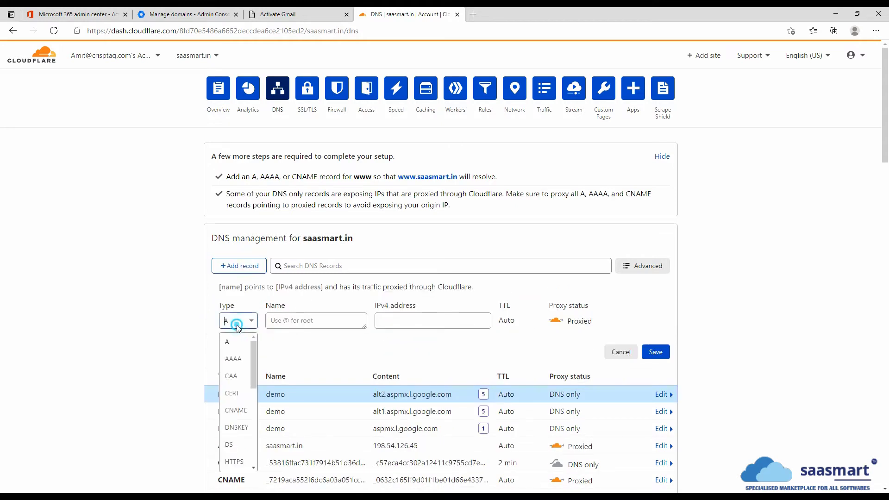
scroll(236, 426, down, 2)
click(230, 412)
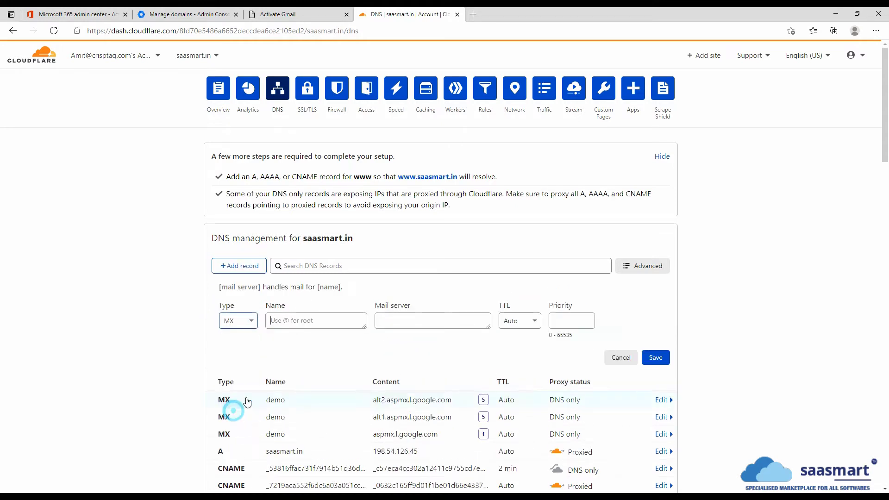
text(demo@)
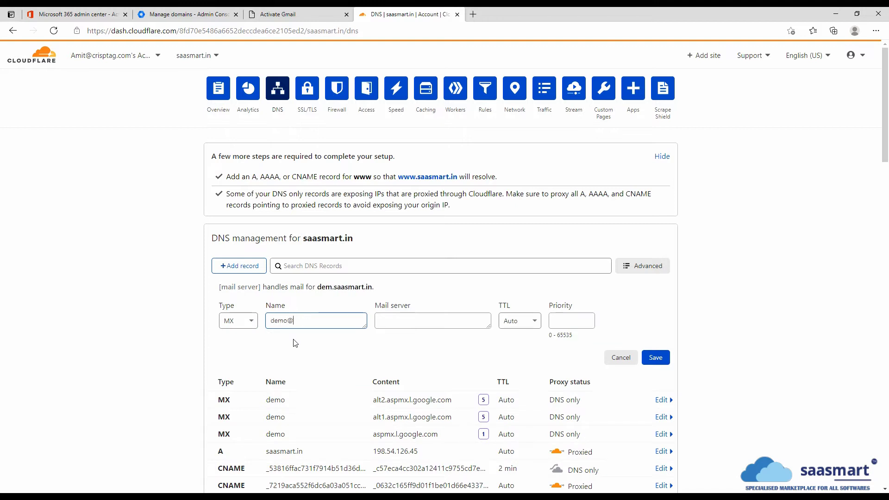
key(BackSpace)
key(Tab)
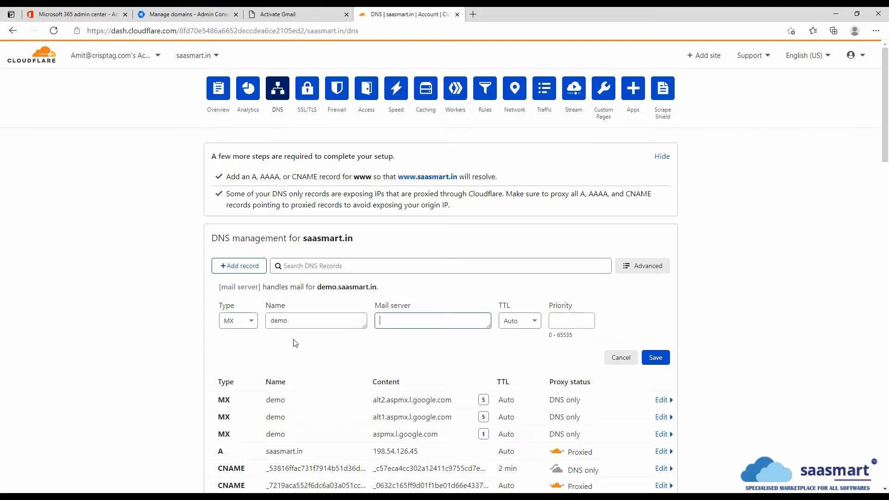
key(ctrl+v)
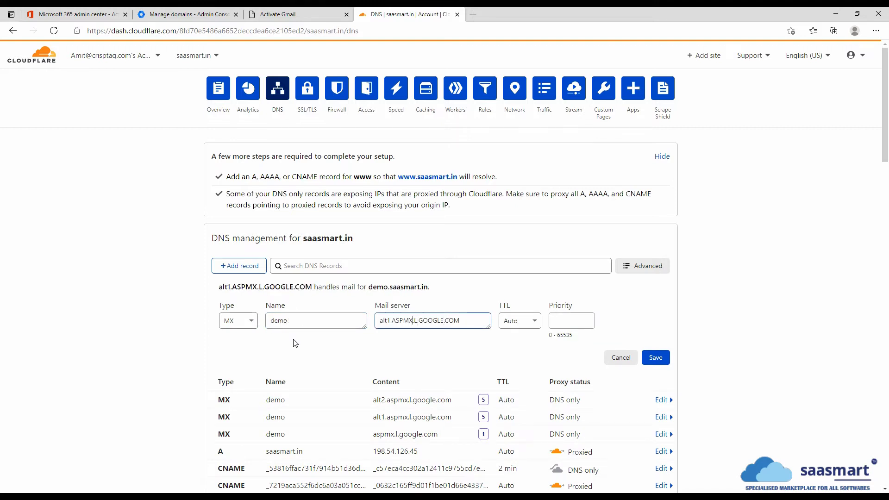
text(3)
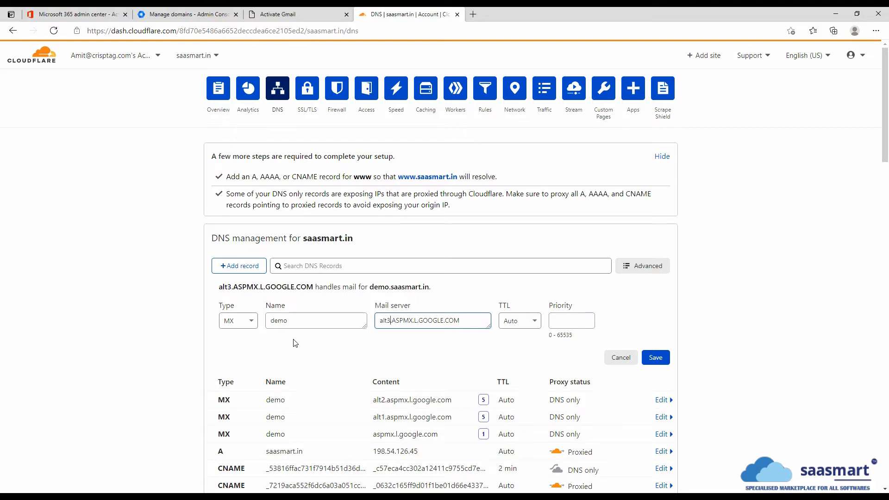
key(Tab)
key(Tab)
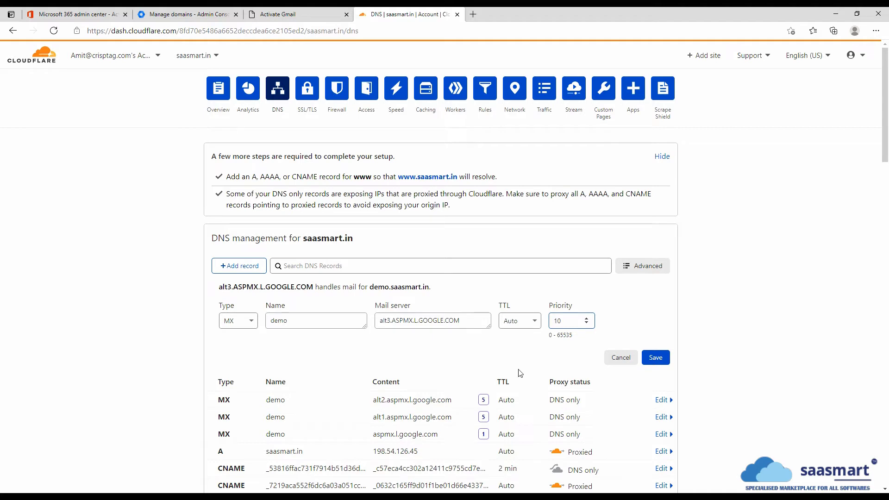
click(652, 357)
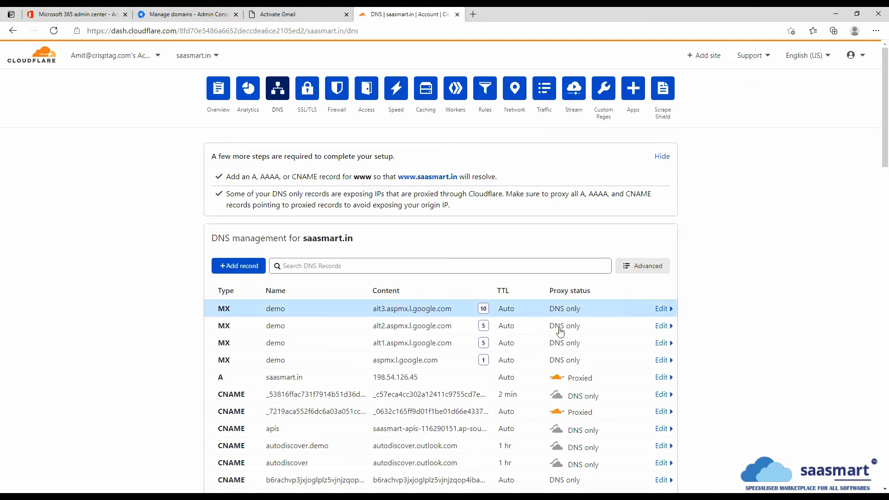
Add a demo MX record pointing to alt4.aspmx.l.google.com at priority 10
click(239, 262)
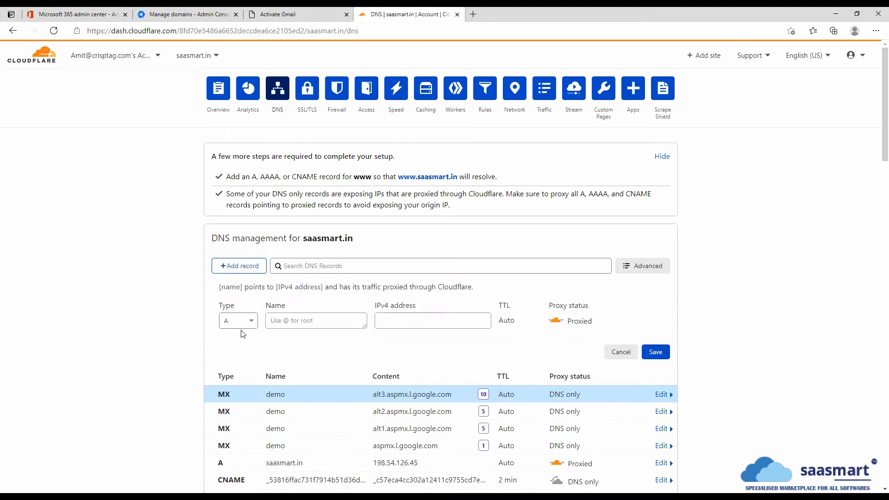
click(233, 319)
text(mx)
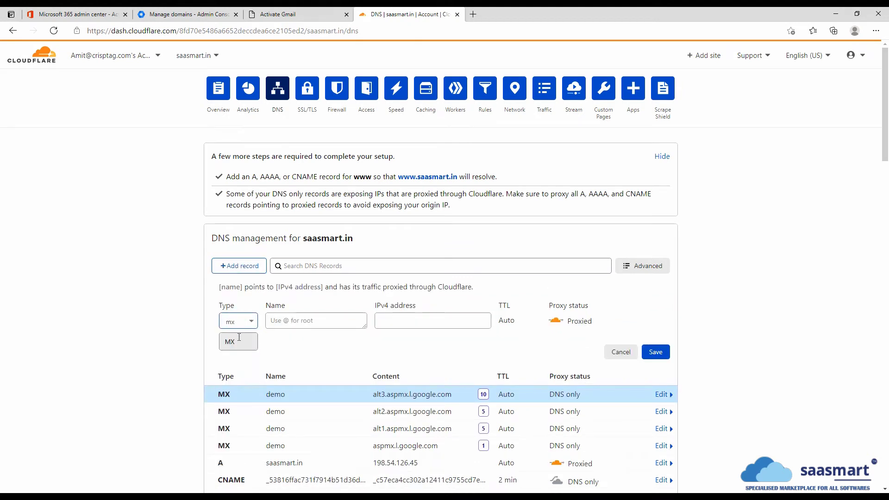
click(238, 341)
text(demo)
key(Tab)
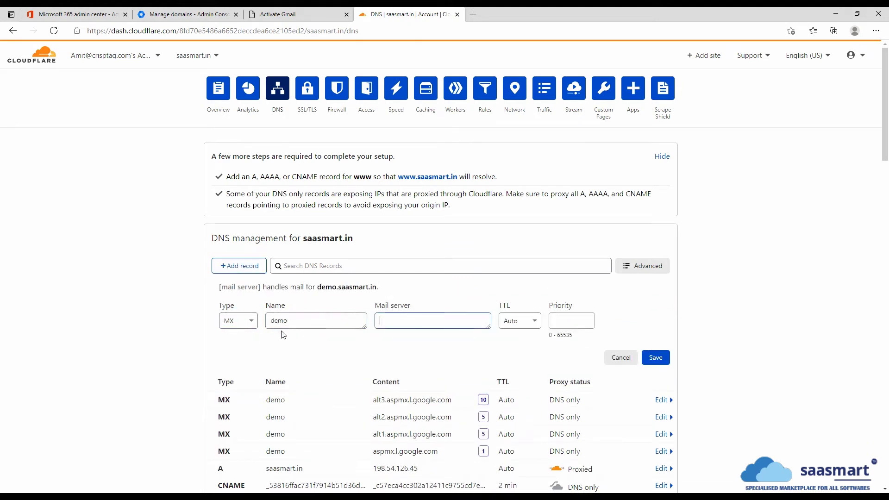
text(alt1.ASPMX.L.GOOGLE.COM)
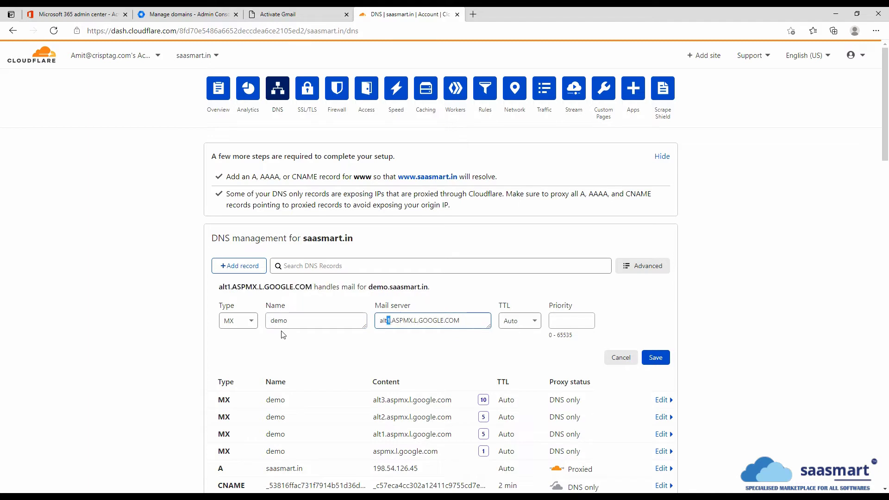
text(4)
key(Tab)
key(Tab)
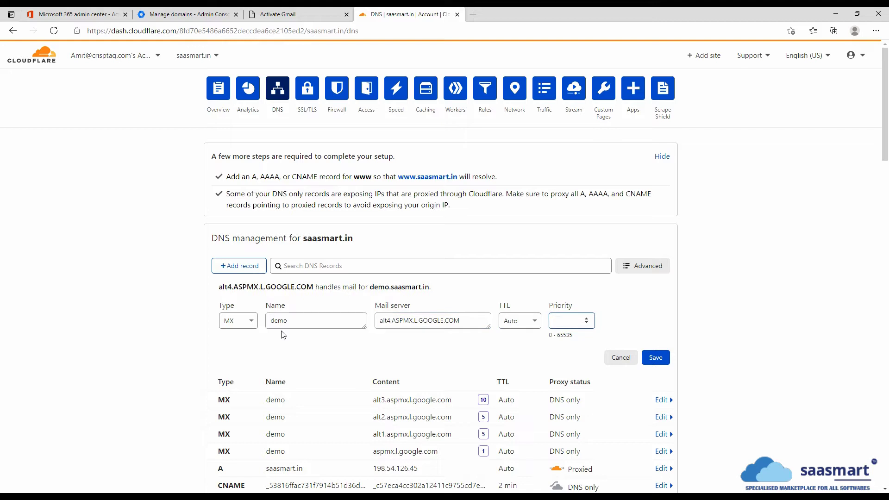
text(10)
click(651, 367)
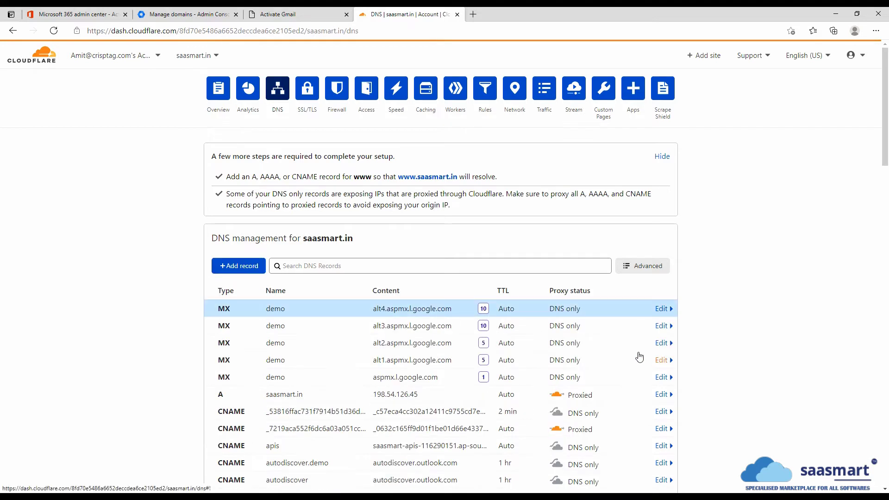
Find the demo MX record for demo-saasmart-in.mail.protection.outlook.com and delete it
click(311, 265)
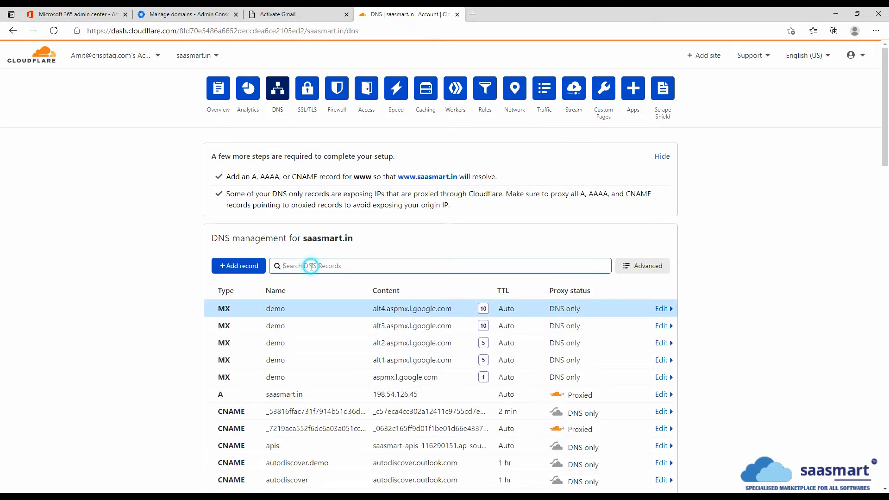
text(demo)
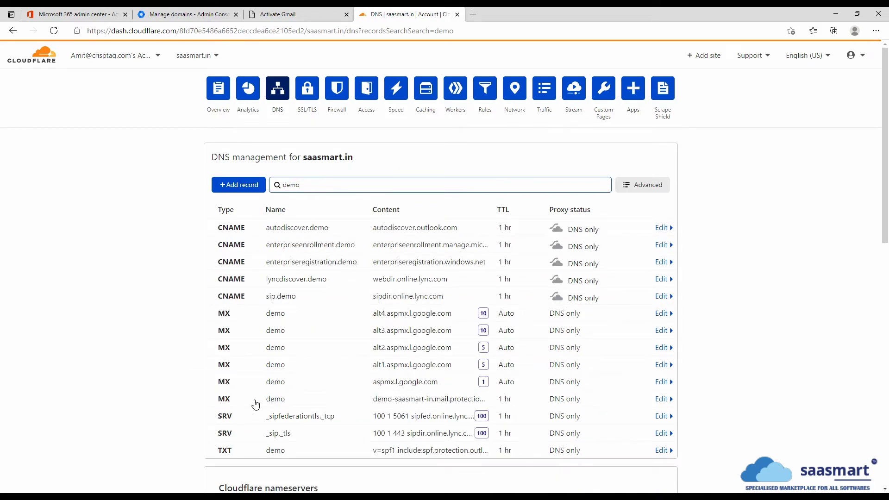
click(661, 399)
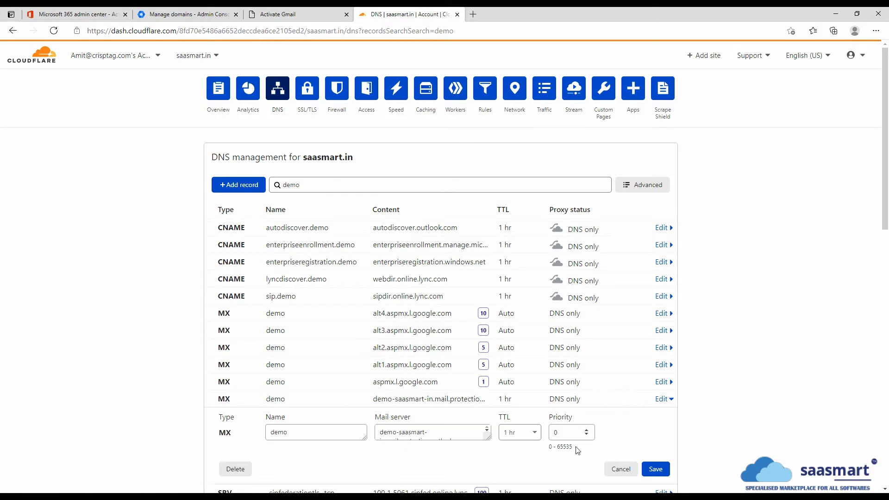
click(232, 469)
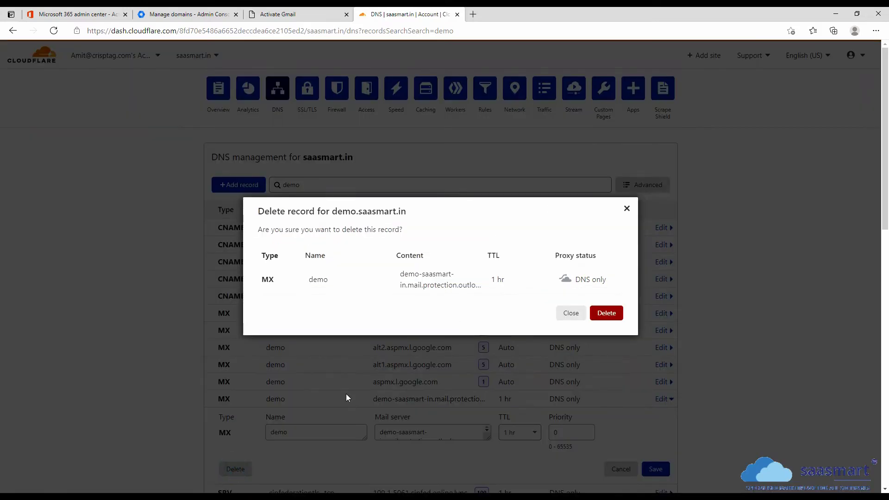
click(605, 318)
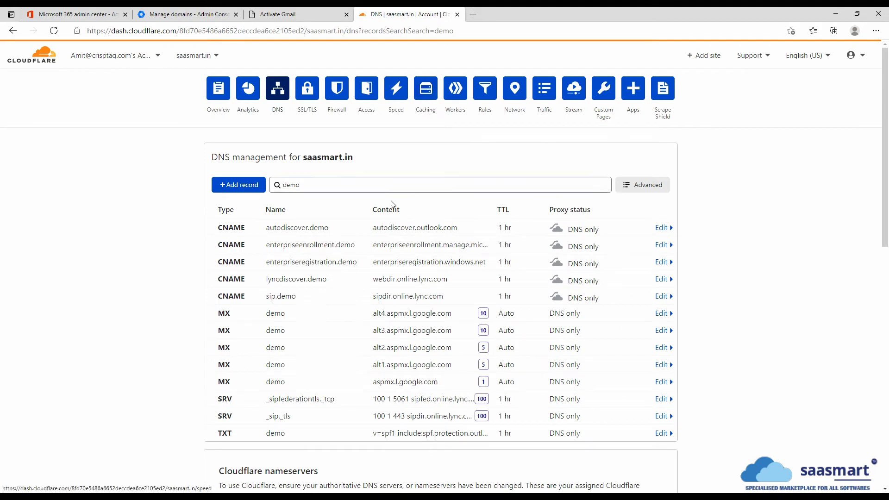
On the Activate Gmail page, start activation so Google checks the five MX records
click(284, 14)
scroll(564, 341, down, 13)
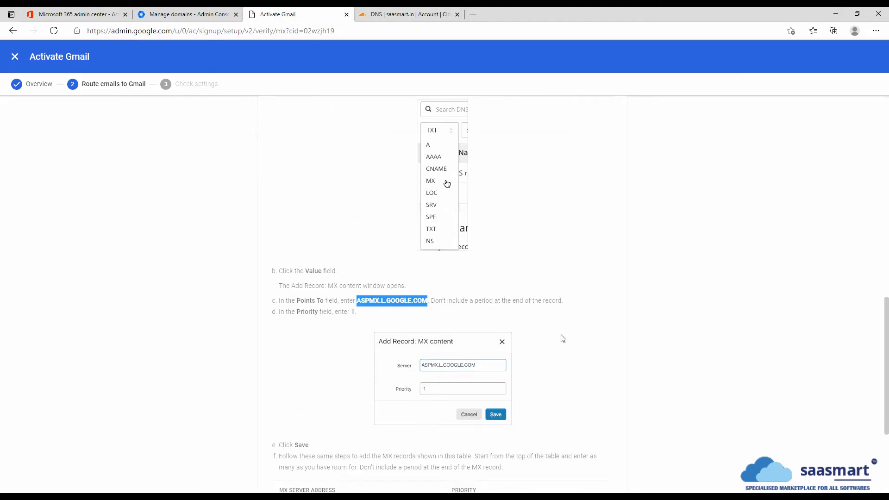
click(601, 471)
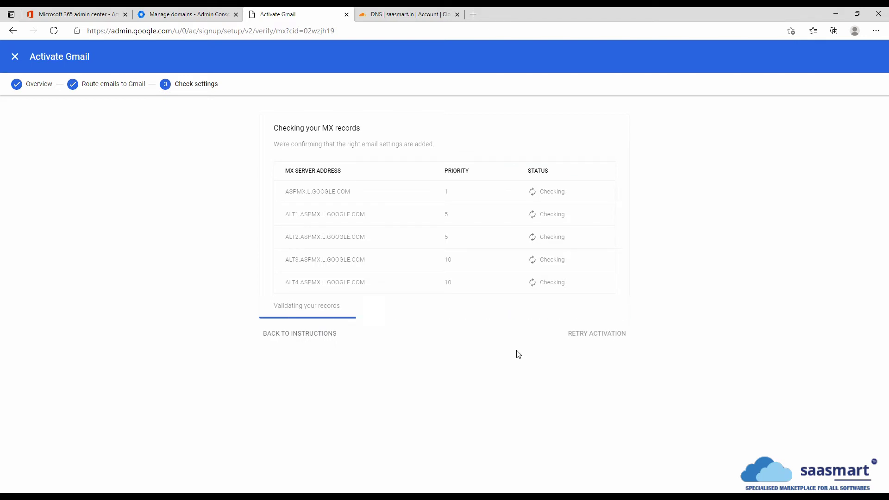
Bring up demo.saasmart.in's DNS records under Settings > Domains in Microsoft 365
click(88, 14)
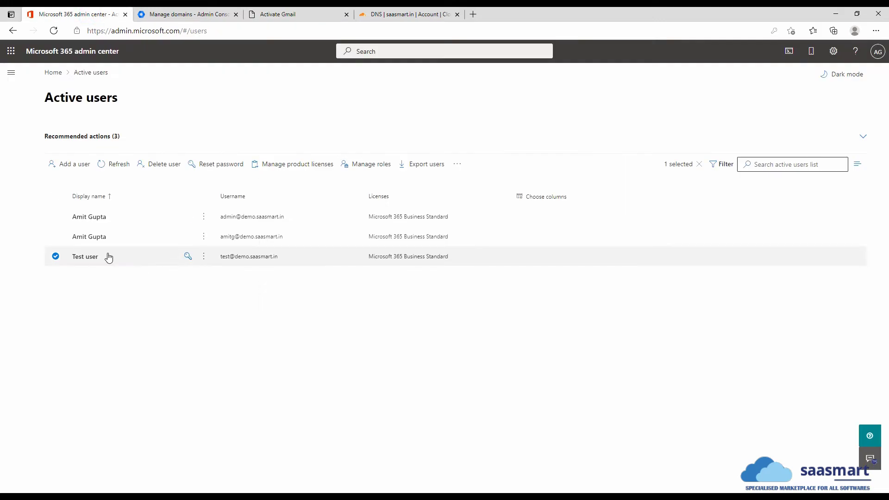
click(11, 73)
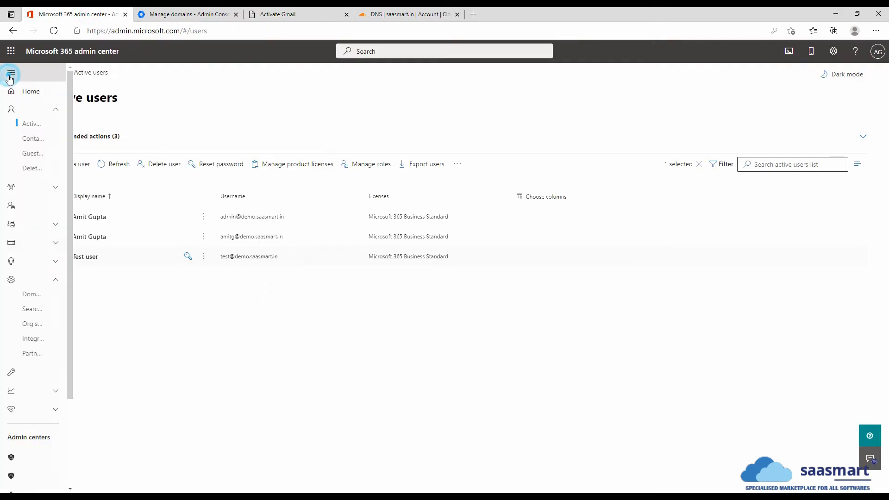
click(59, 299)
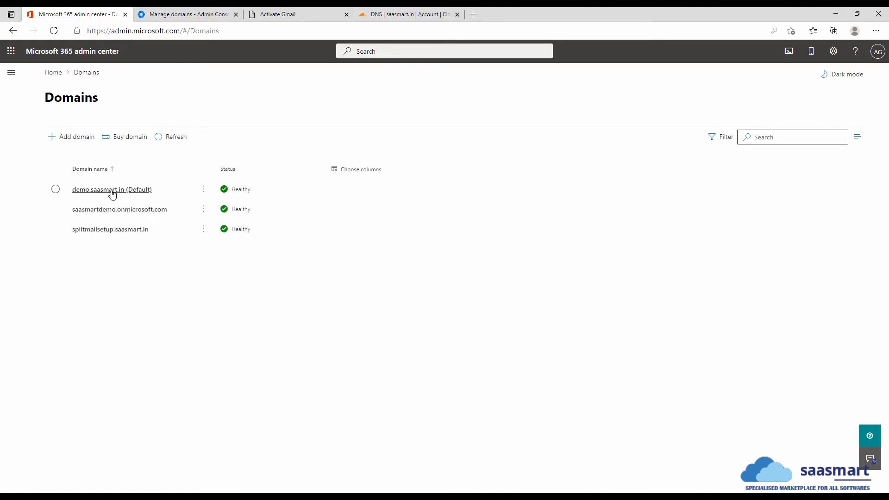
click(112, 190)
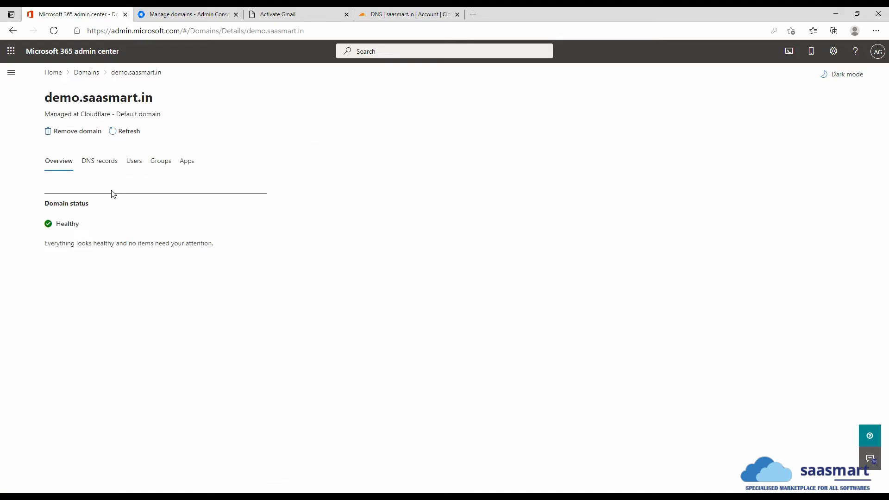
click(99, 168)
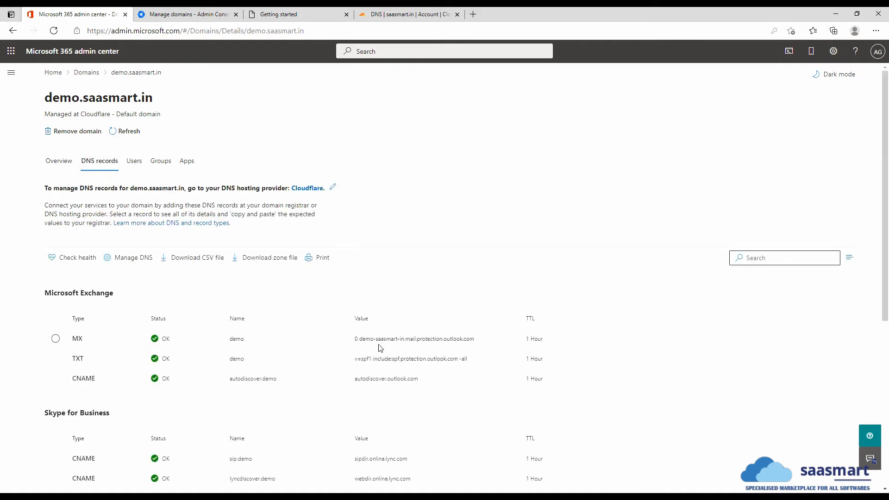
Copy the Microsoft Exchange MX record's mail server address and close its details
drag(358, 338, 475, 342)
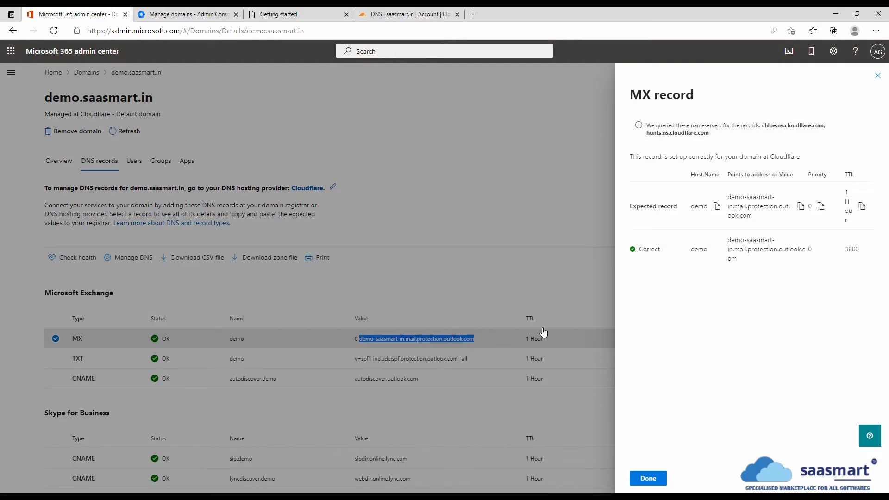
click(718, 210)
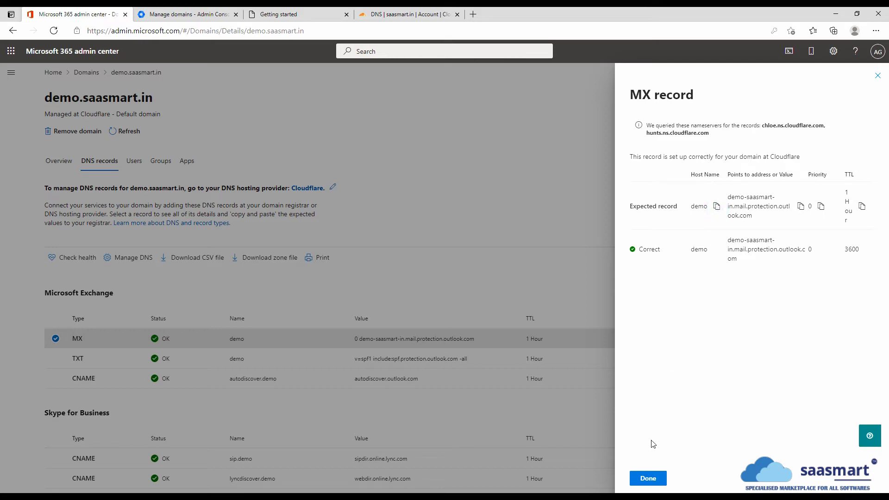
click(648, 478)
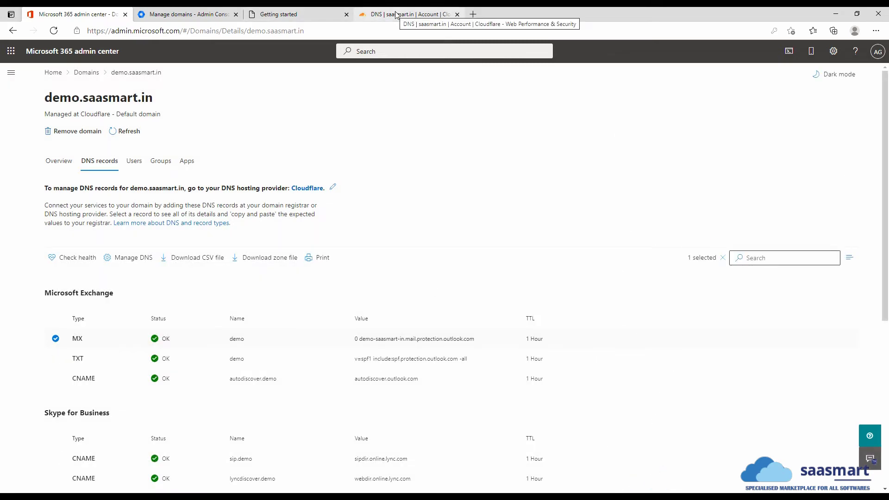
Go from the Getting started page to Apps > Google Workspace in the Admin console
click(388, 14)
click(295, 15)
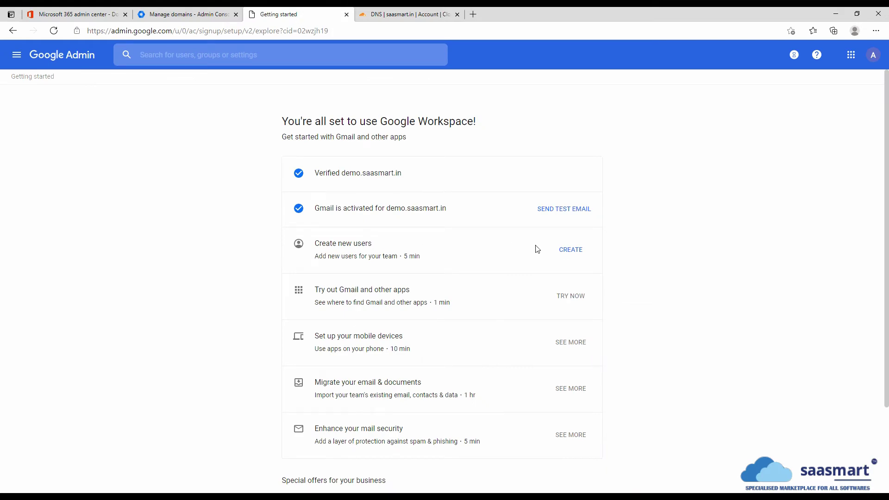
scroll(537, 250, down, 3)
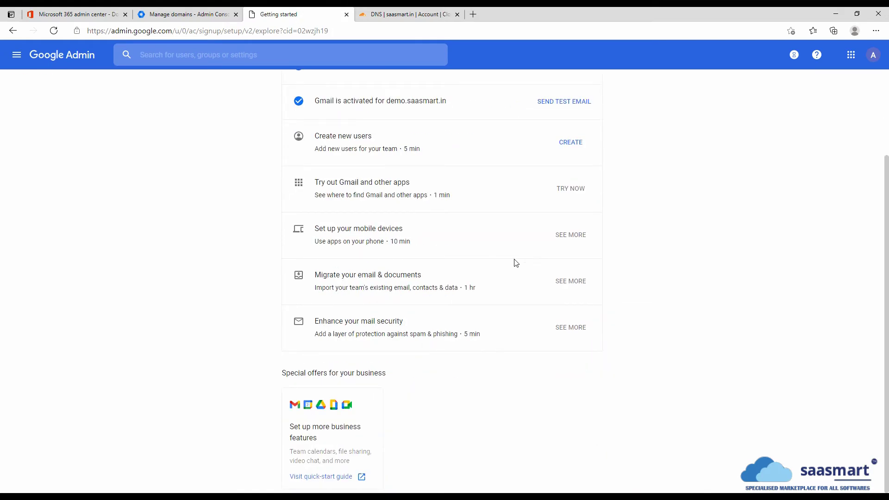
scroll(516, 263, up, 3)
click(571, 250)
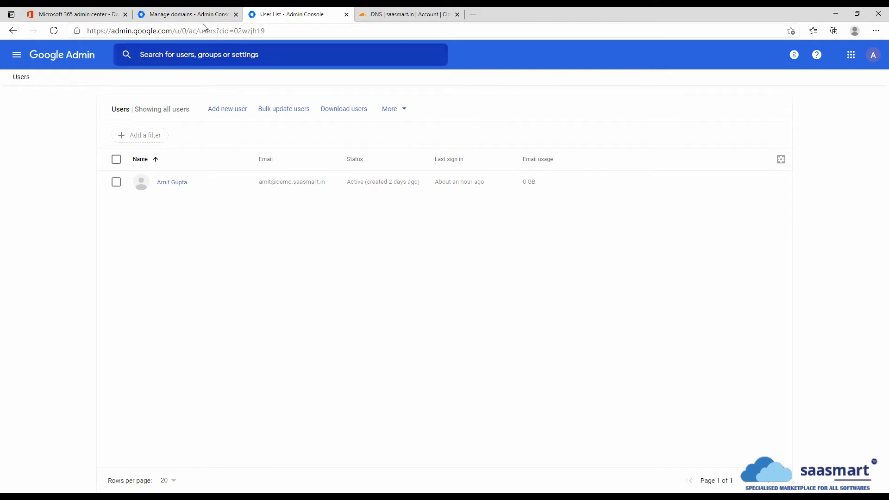
click(82, 59)
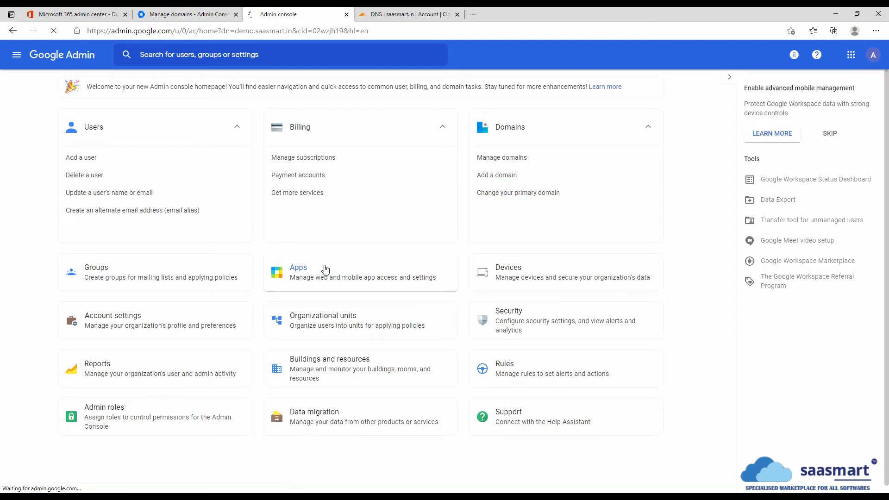
click(324, 268)
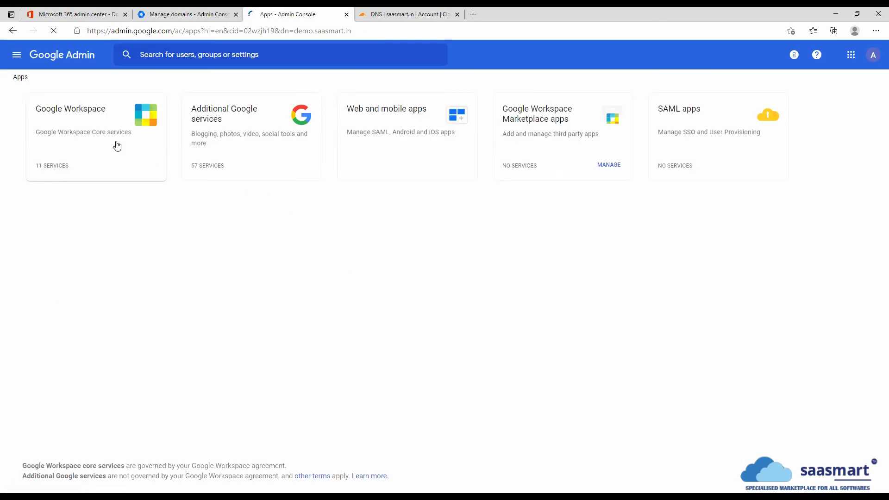
click(115, 142)
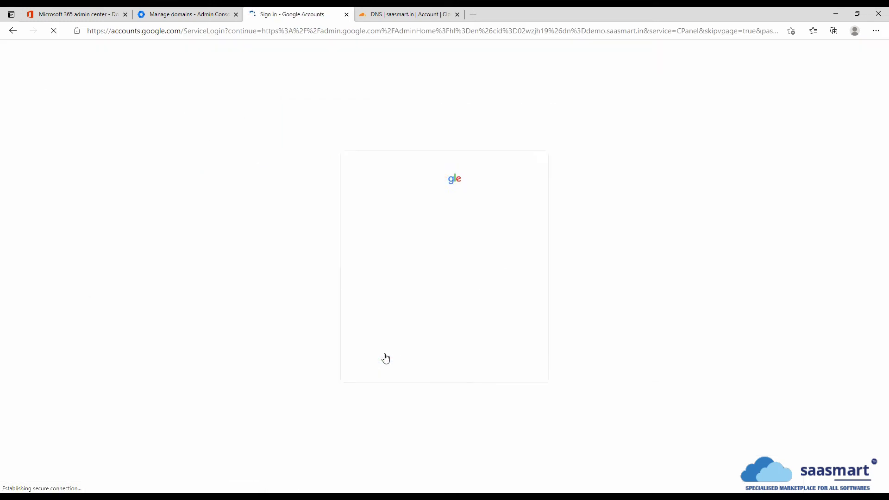
Verify identity with the admin account password, retrying after the wrong-password error
click(522, 280)
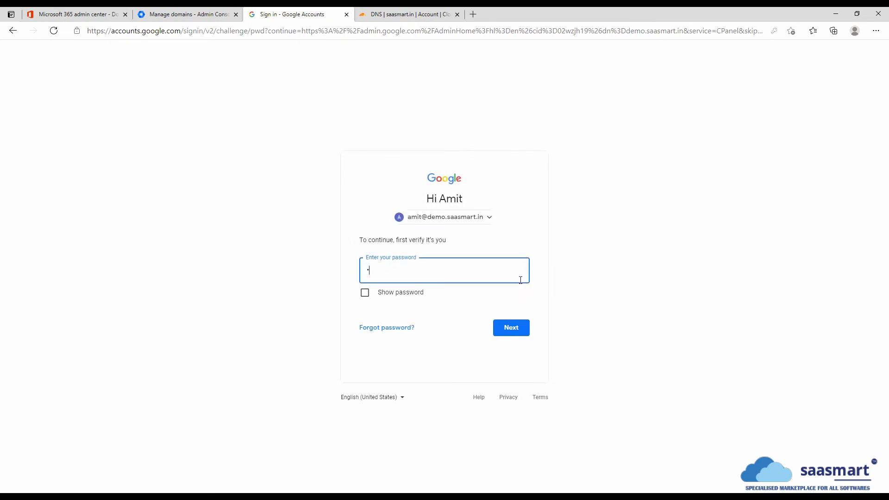
key(Return)
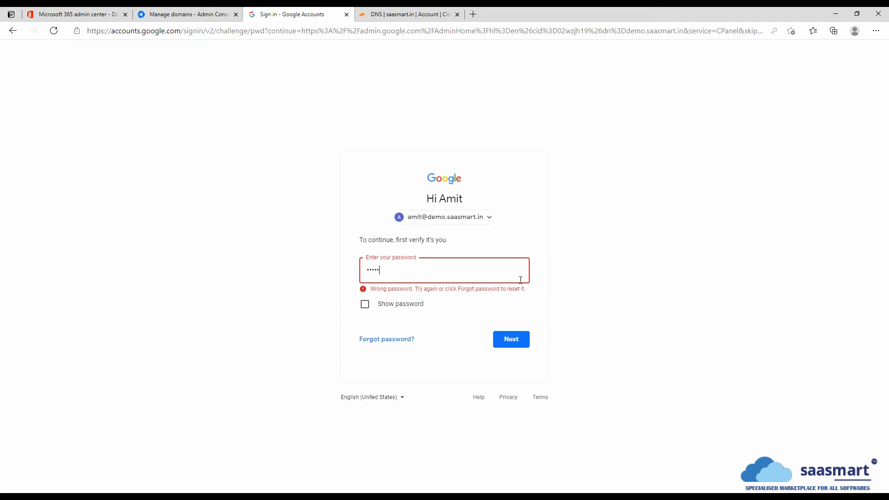
text(••••••••)
key(Return)
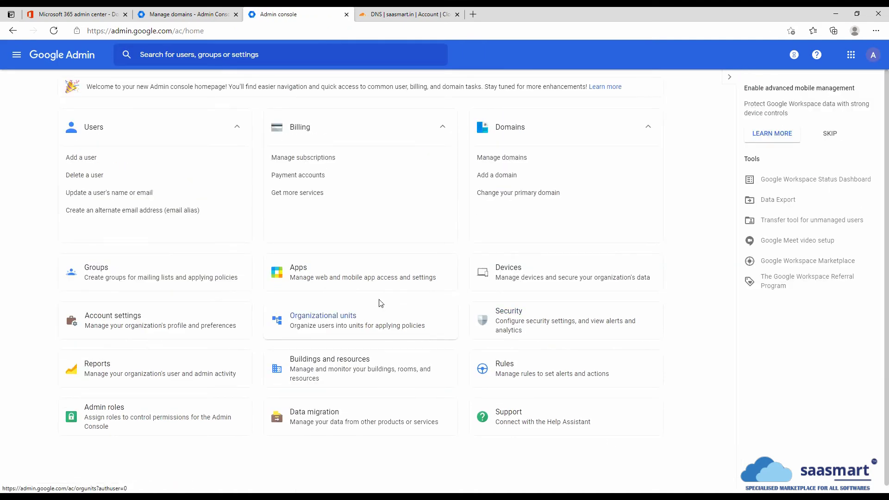
Go to Apps > Google Workspace > Gmail and open the Hosts settings
click(365, 267)
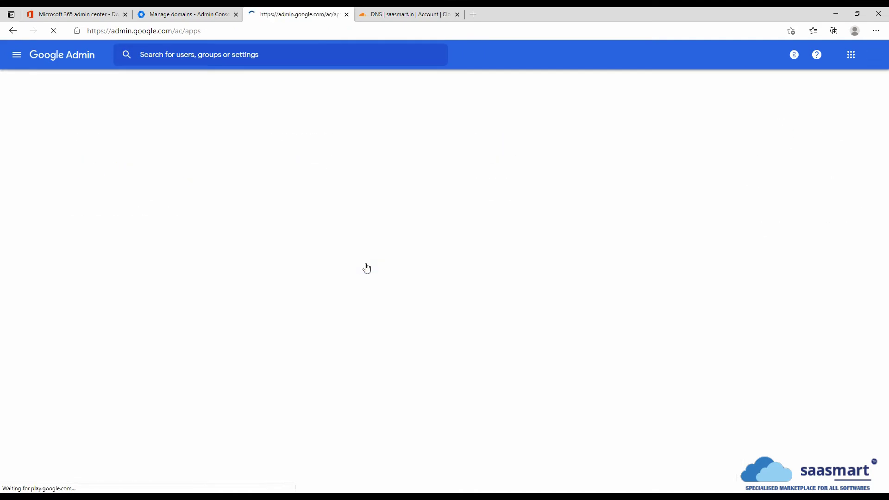
click(119, 158)
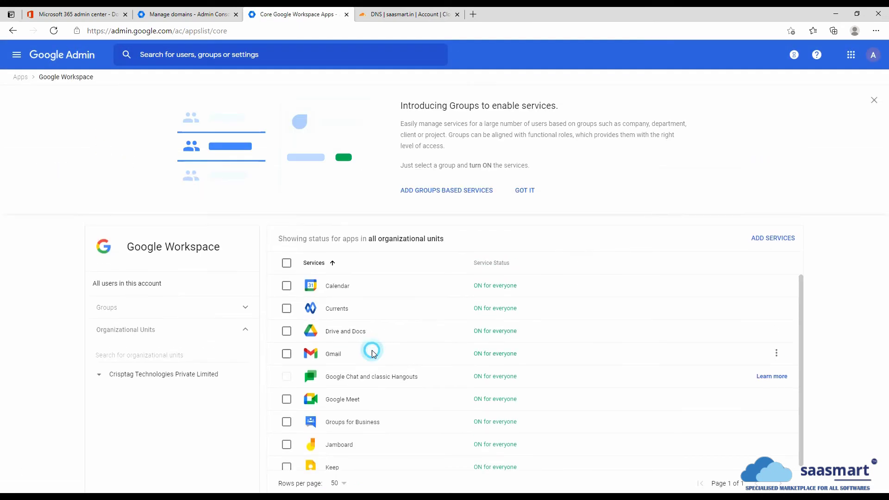
click(373, 352)
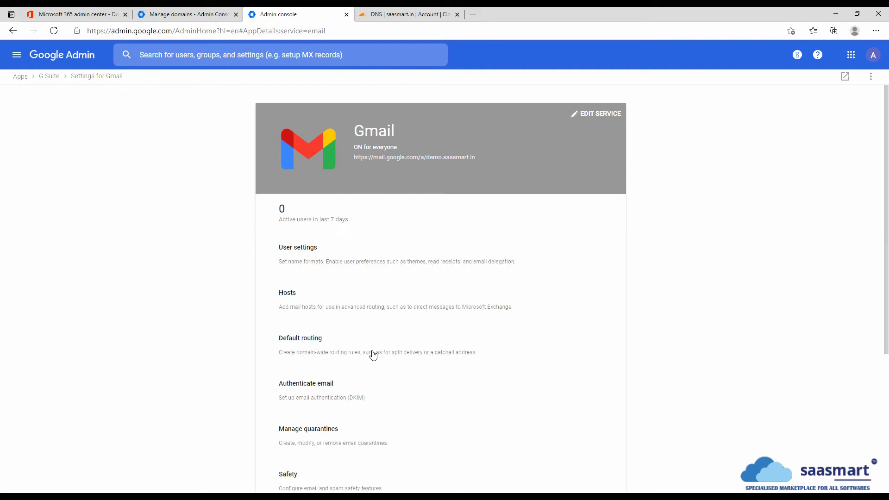
click(365, 292)
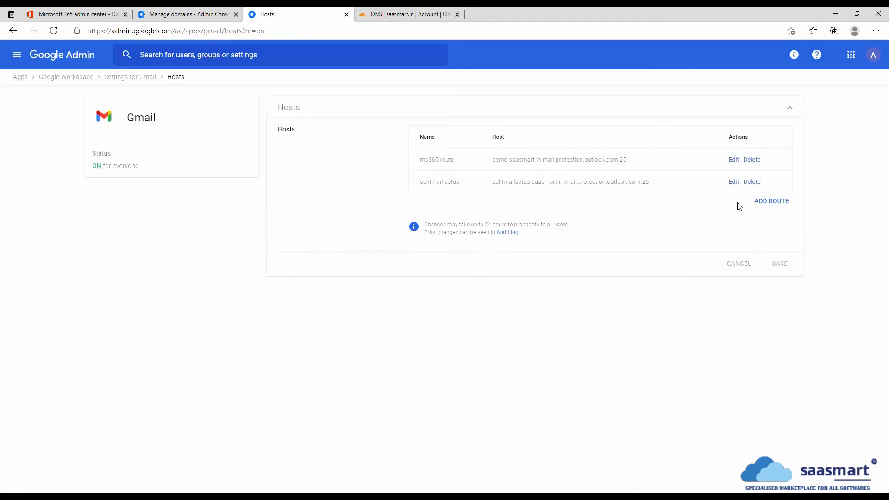
Start a new mail route named demo.ms365route and begin entering its host
click(771, 202)
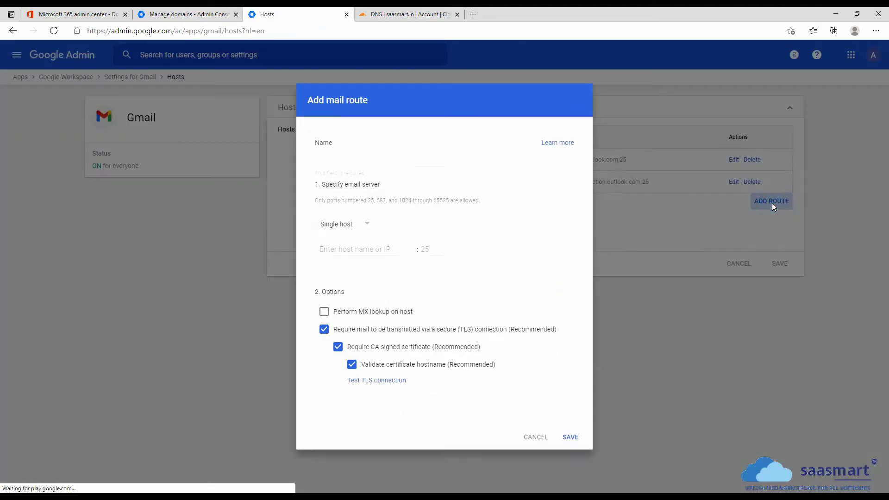
click(336, 159)
text(demo)
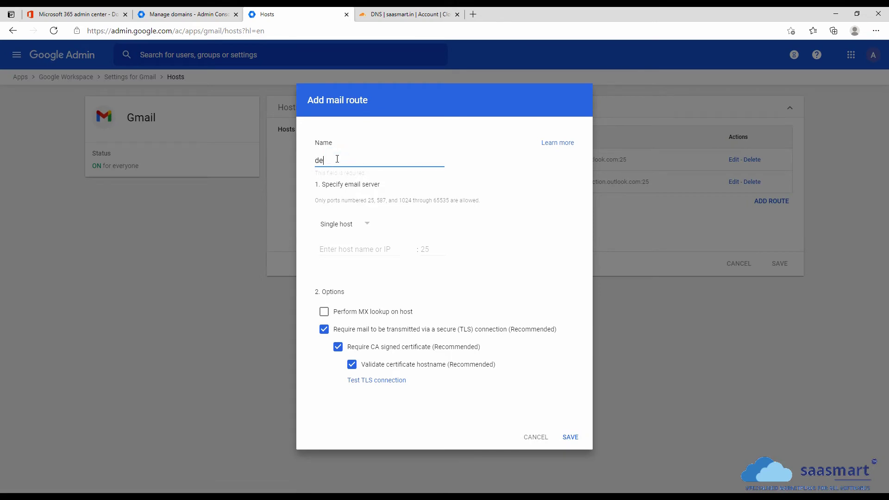
text(-dns365route)
click(334, 160)
click(342, 253)
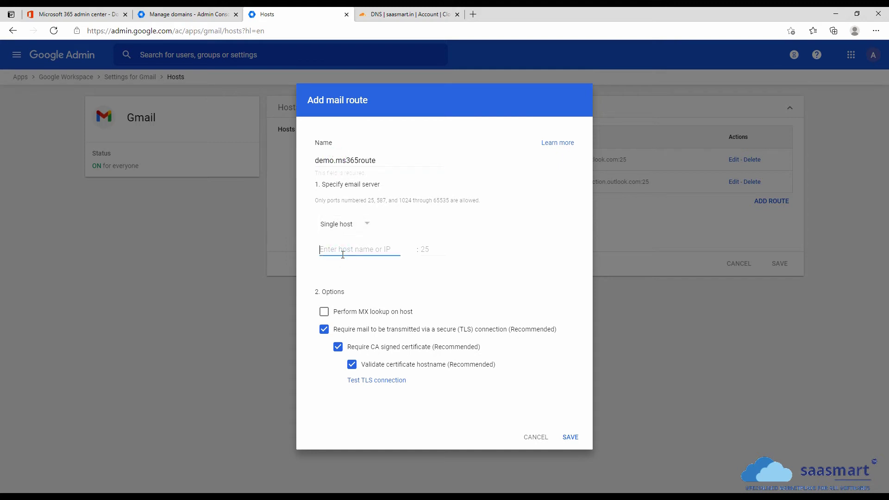
text(demo)
Set the route host to the Microsoft 365 MX address demo-saasmart-in.mail.protection.outlook.com
click(69, 14)
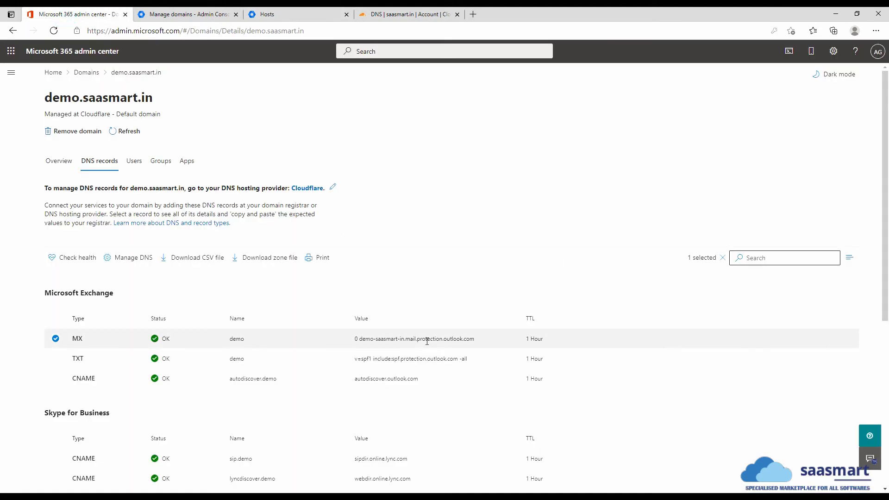
click(427, 342)
click(277, 14)
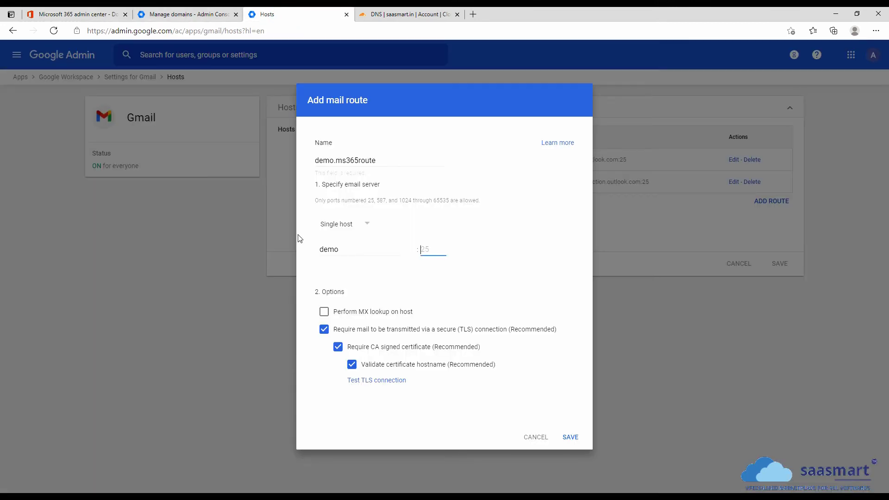
key(shift+Tab)
text(ok.com)
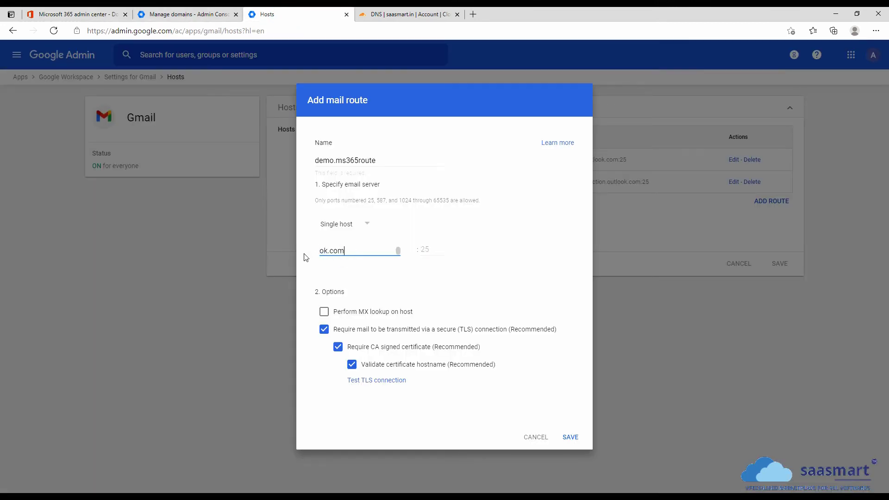
key(ctrl+z)
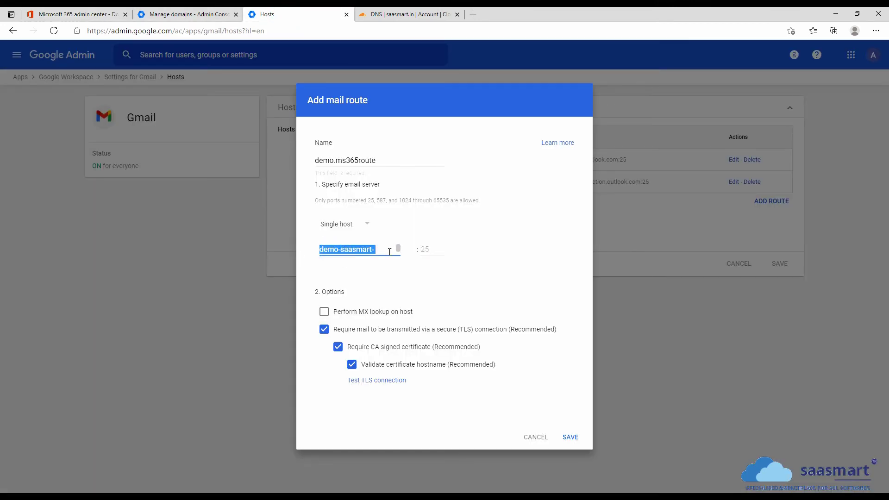
Set port 25, enable MX lookup, test the TLS connection and save the route
click(423, 250)
text(25)
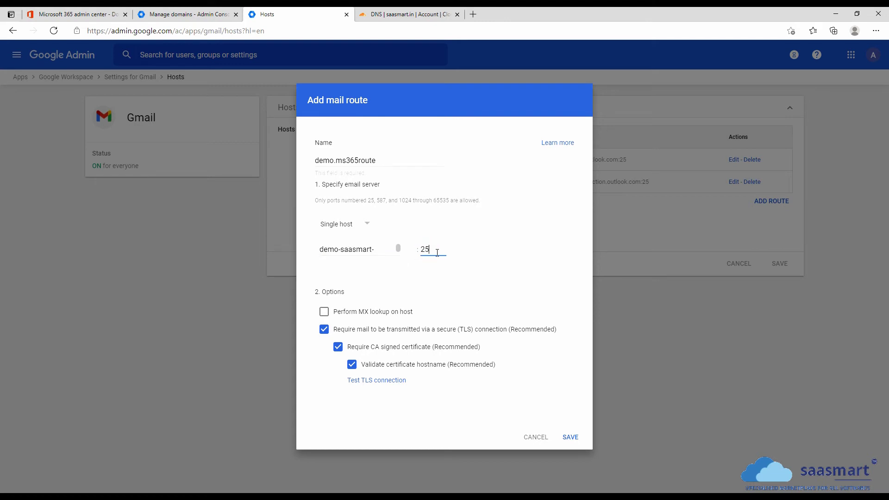
click(350, 313)
click(396, 384)
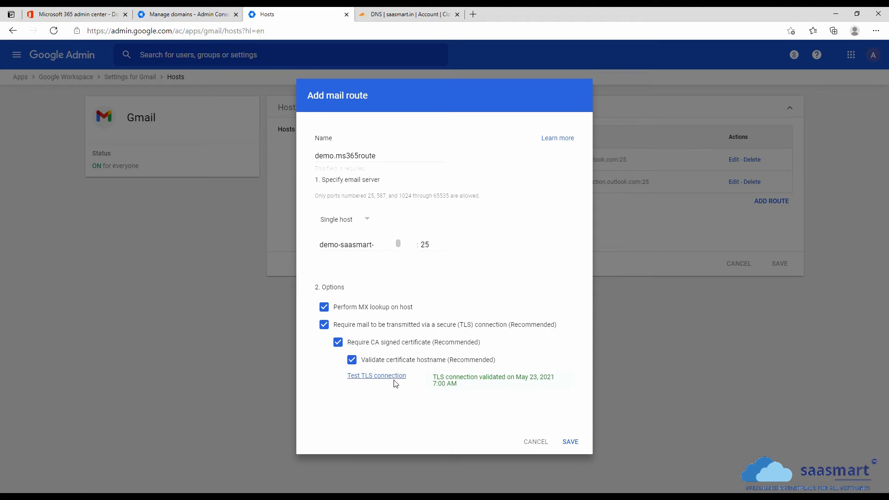
click(573, 443)
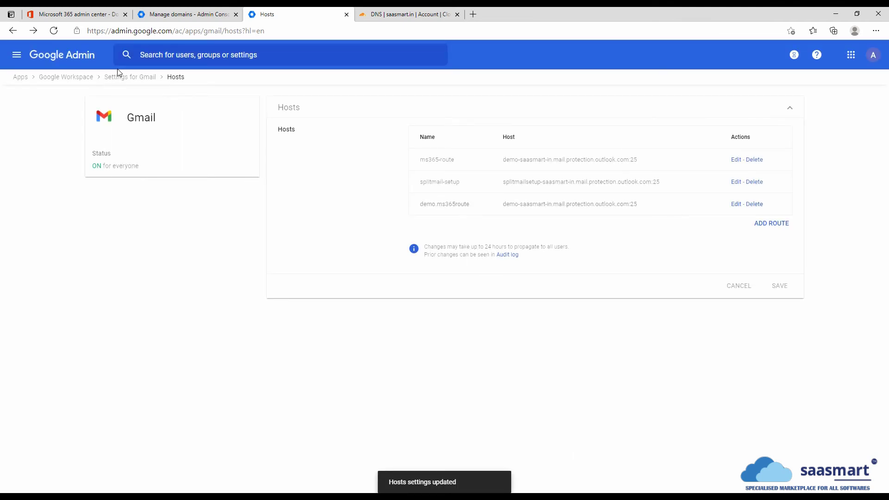
Open Gmail's Advanced settings and scroll to the routing rules ms365-split-mails and splitmail-setup
click(131, 77)
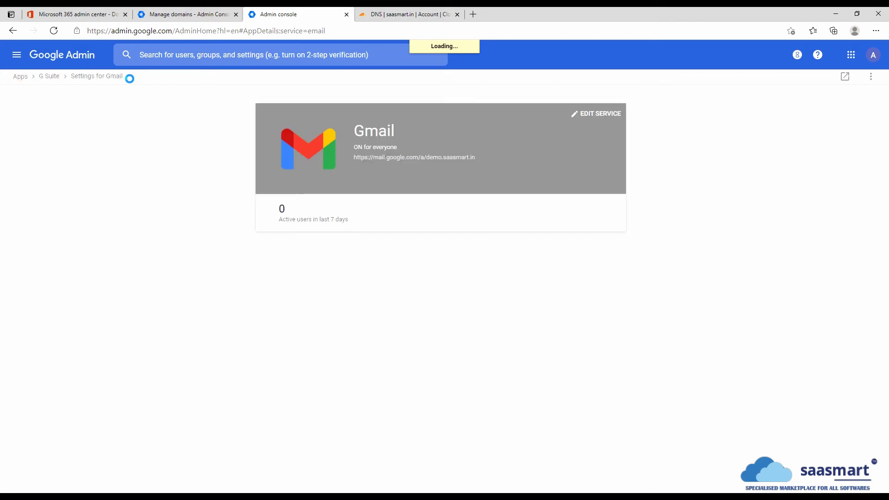
scroll(155, 113, down, 5)
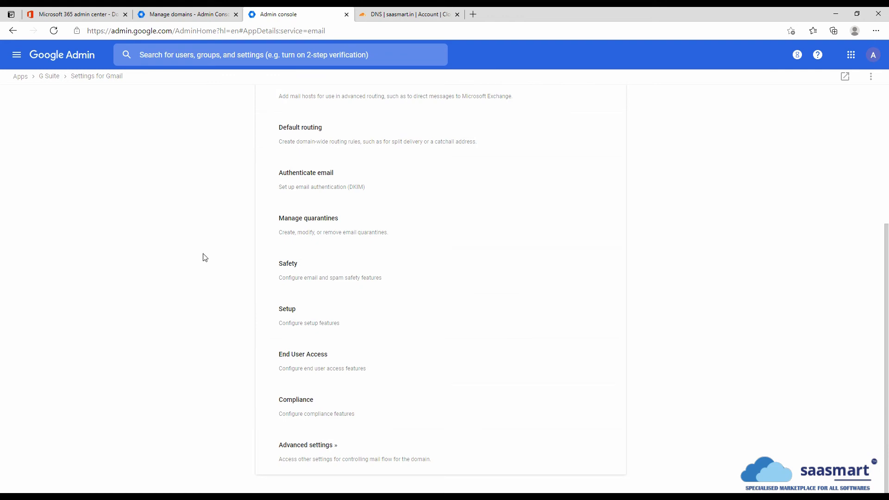
click(347, 447)
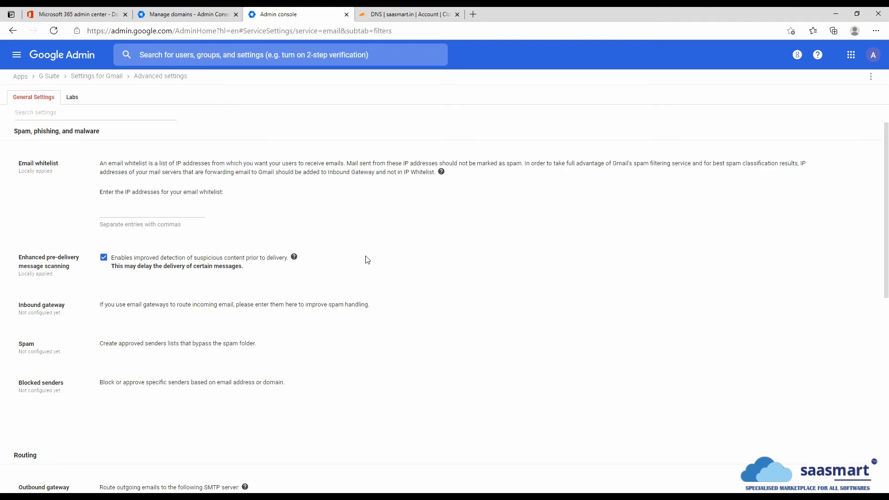
scroll(85, 366, down, 3)
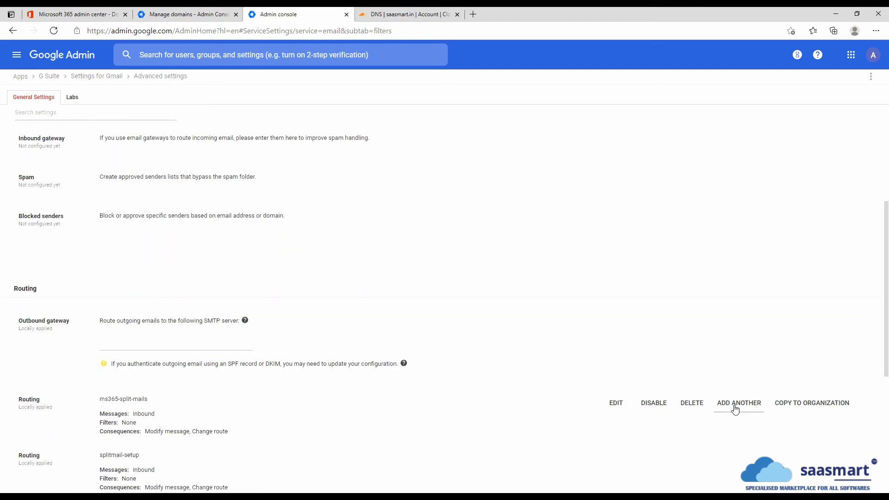
Add another routing rule named demo.ms365split-mail-route
click(734, 408)
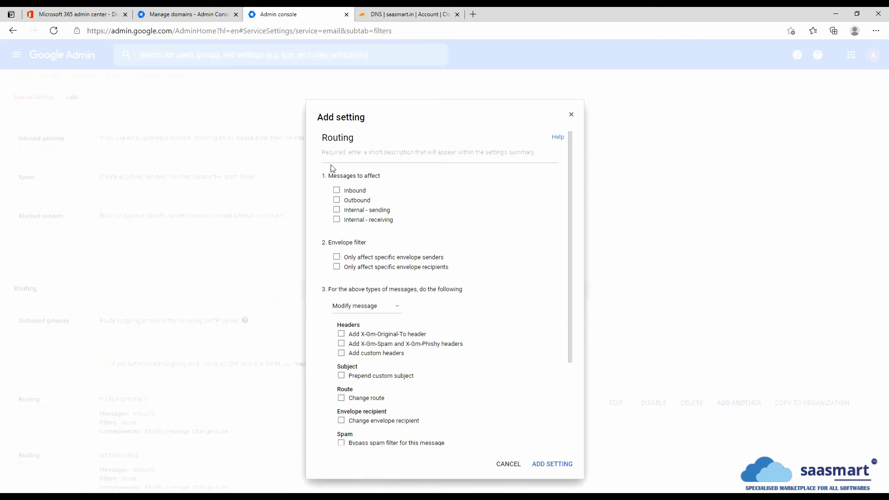
click(335, 152)
click(336, 153)
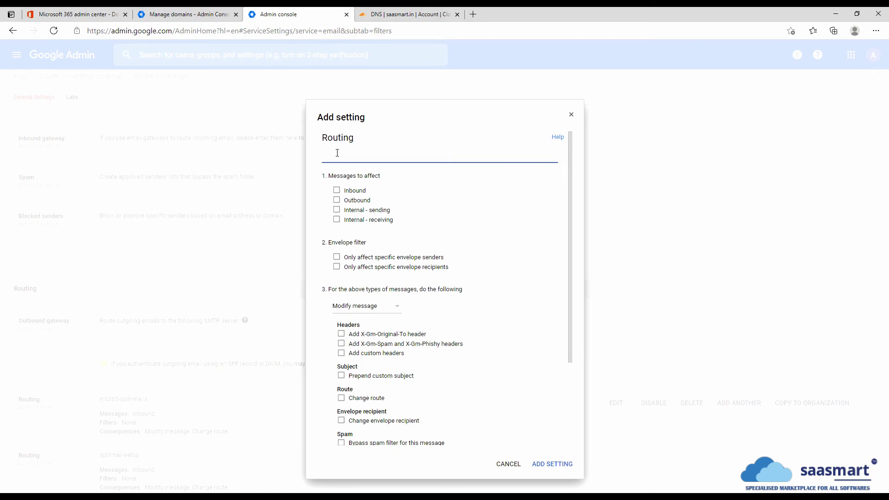
click(337, 153)
text(a)
text(demo)
text(ms)
text(365)
text(spl)
text(it-mail-rou)
text(te)
Apply the rule to inbound mail and reroute matching messages to the demo.ms365route host
click(336, 190)
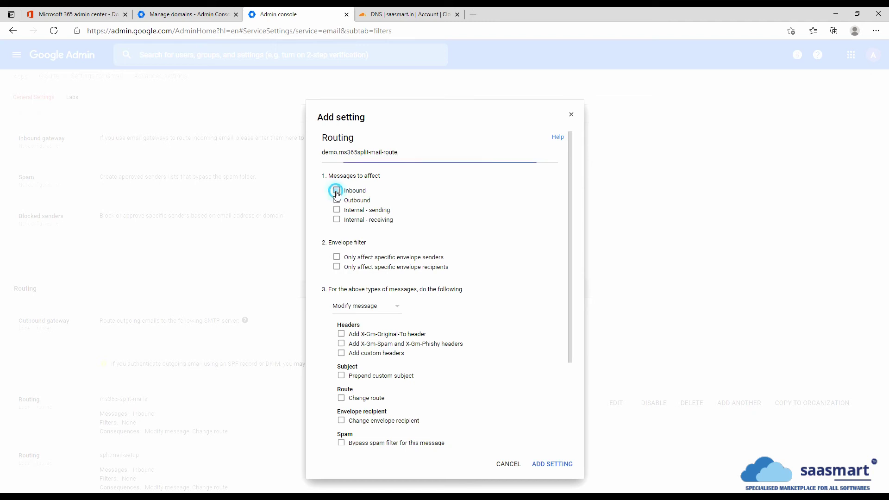
click(341, 397)
scroll(389, 307, down, 3)
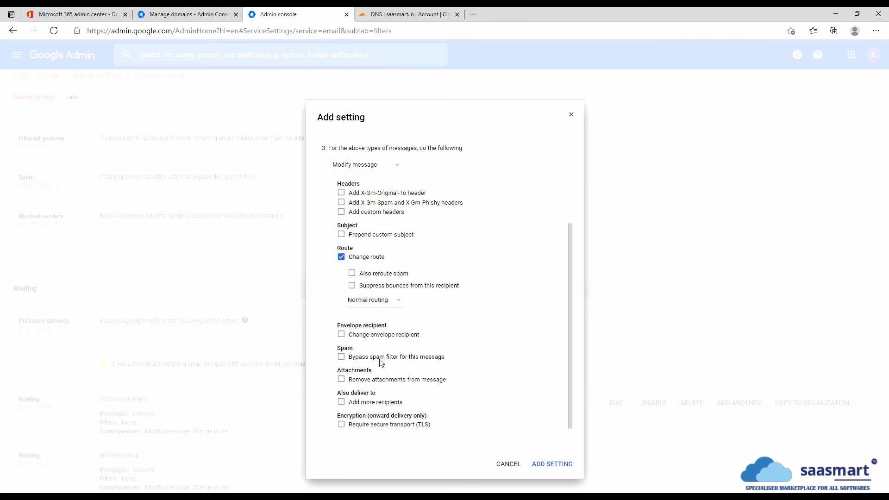
click(363, 304)
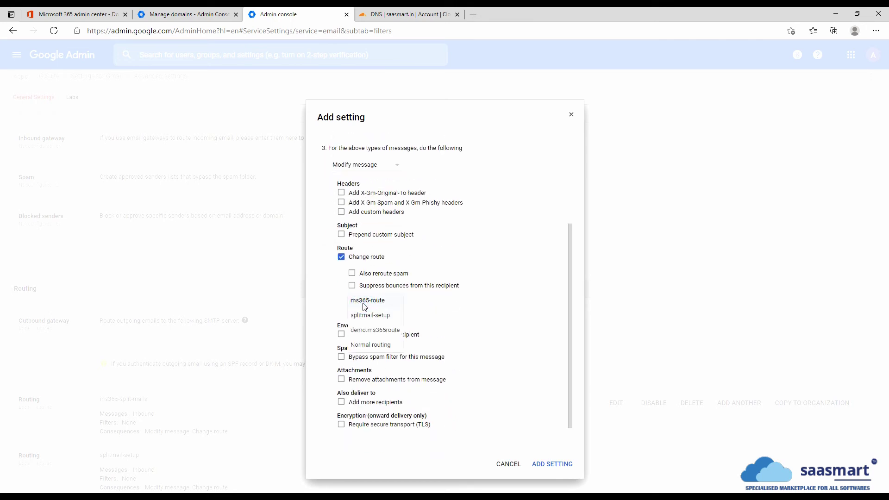
click(376, 330)
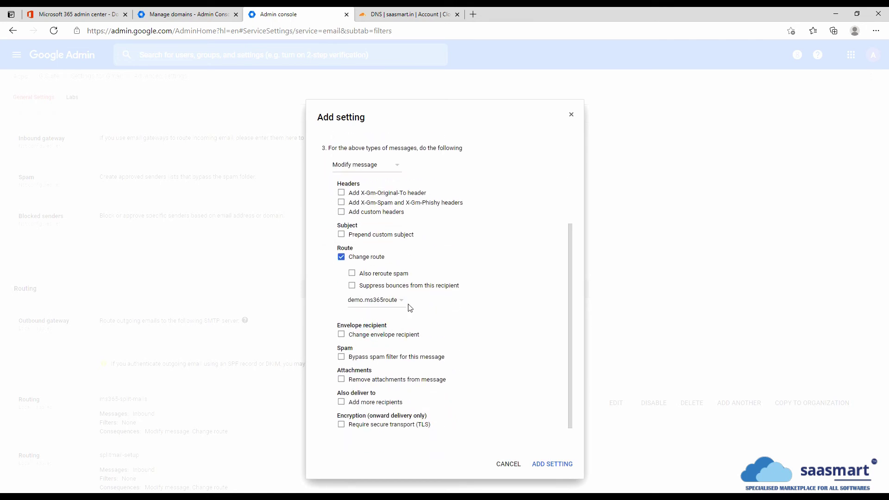
Also cover unrecognized / catch-all addresses and add the routing setting
scroll(444, 343, down, 1)
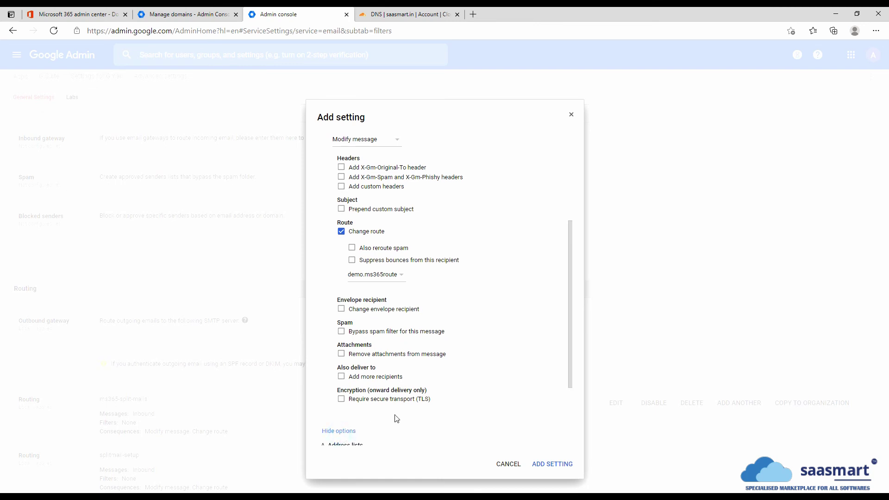
scroll(396, 419, down, 3)
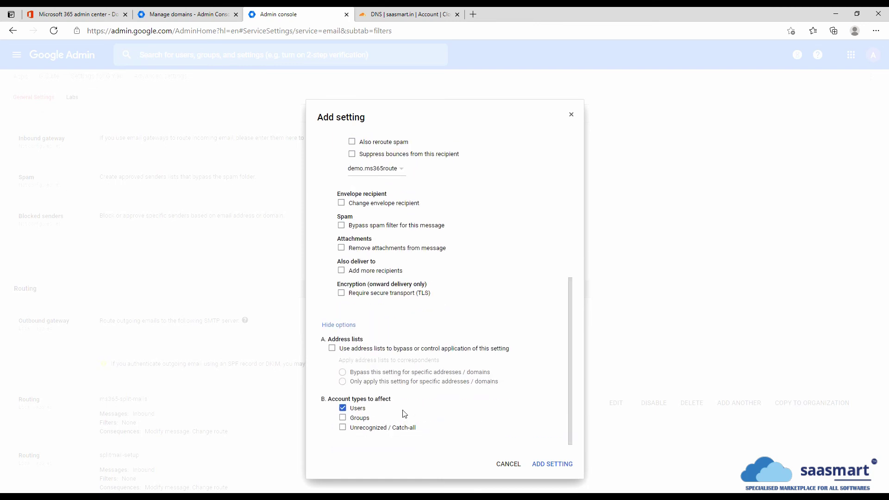
click(343, 430)
click(552, 463)
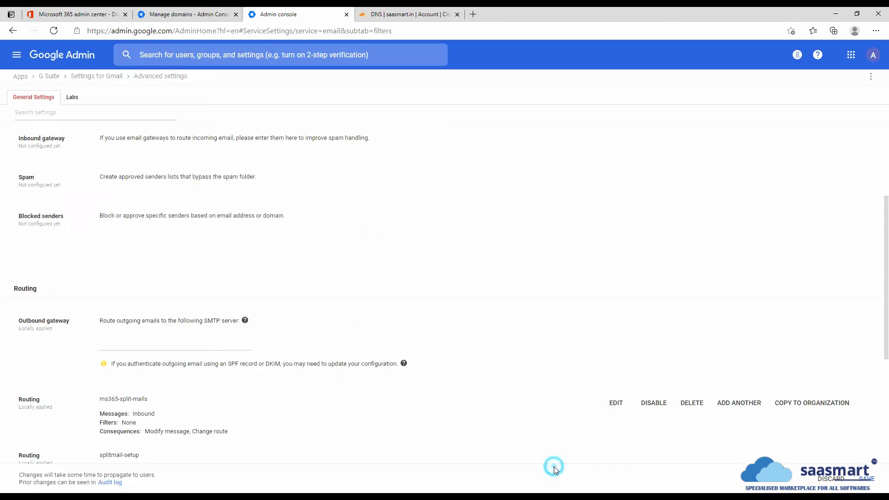
Save the demo.ms365split-mail-route routing setting and open Gmail from the Google apps launcher
scroll(554, 467, down, 5)
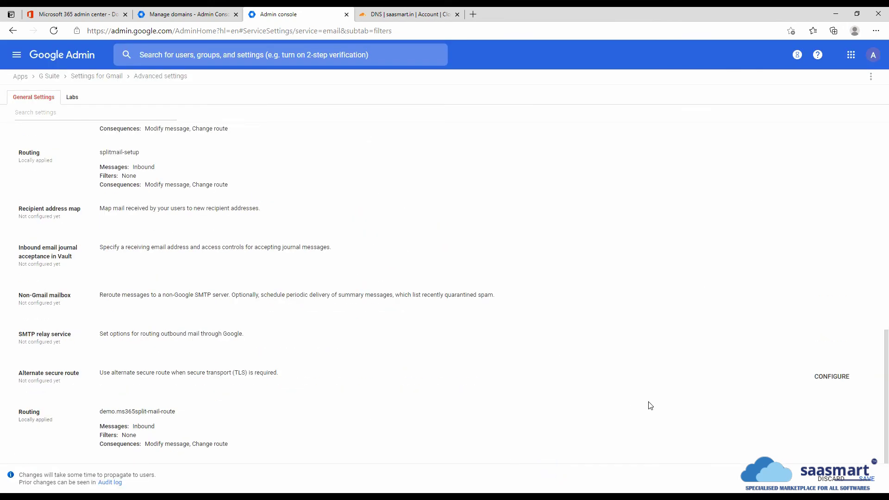
click(869, 481)
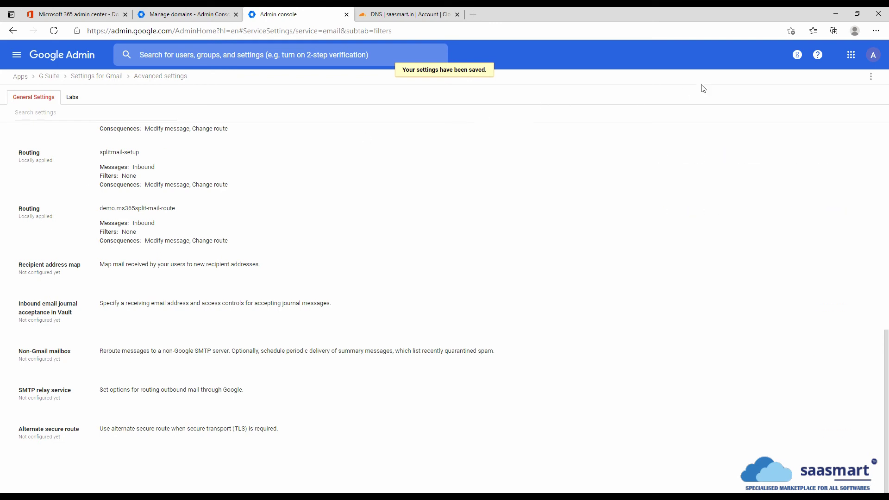
click(850, 55)
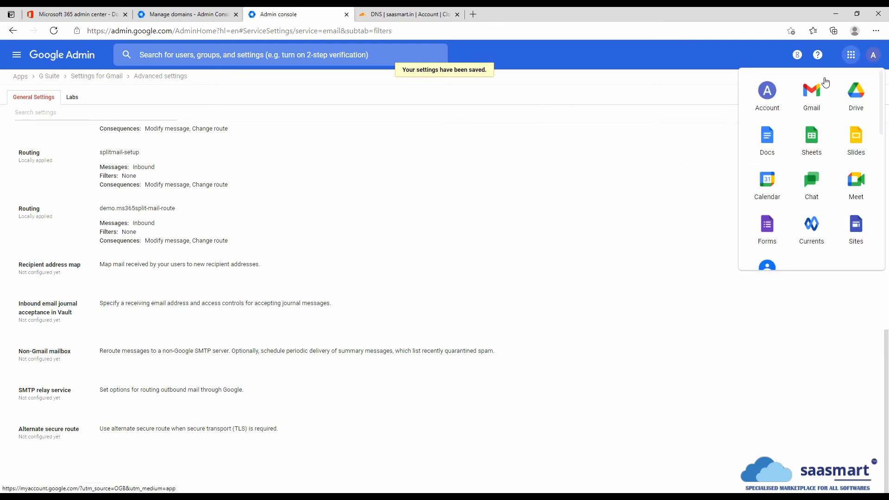
click(813, 95)
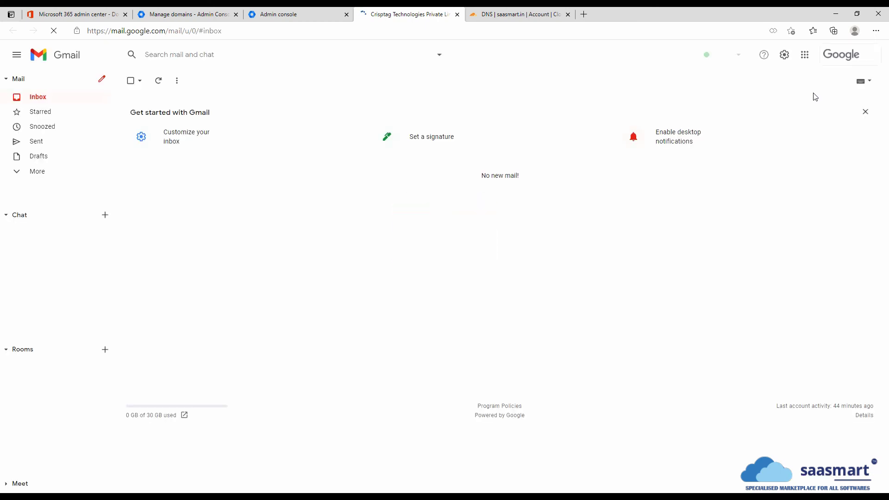
Email a test message to the account's own address, then open it once it arrives
click(103, 81)
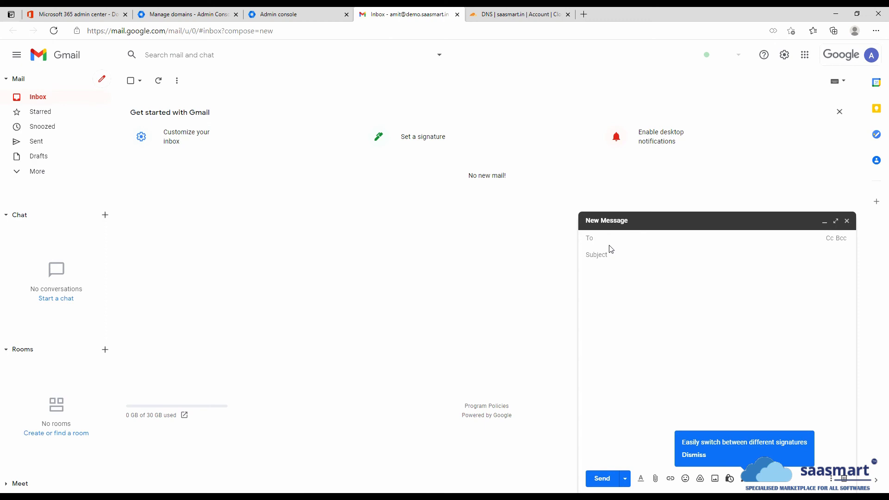
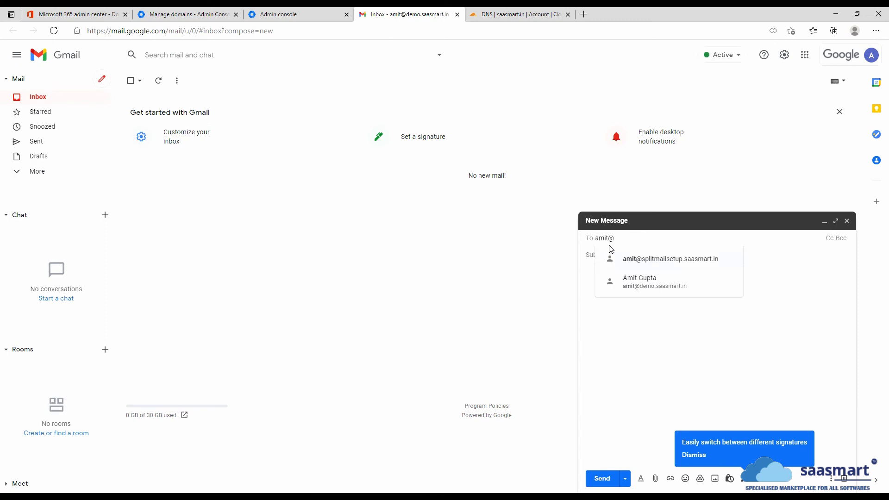
key(Return)
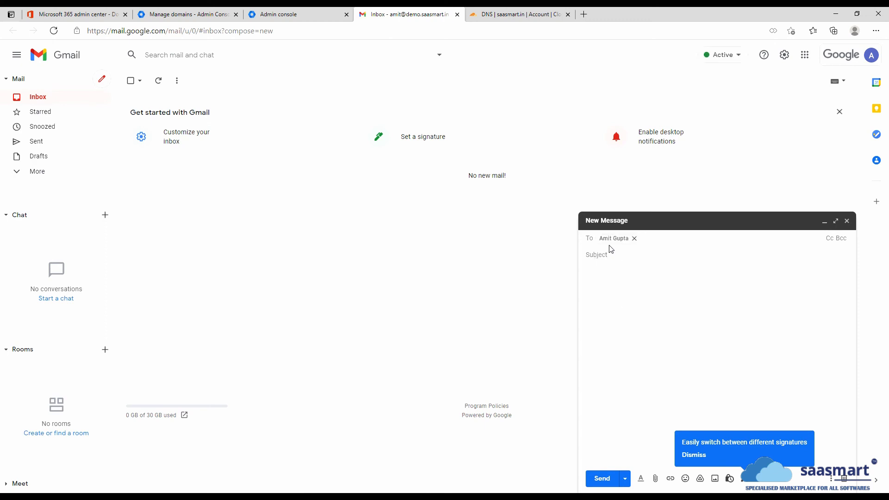
click(610, 253)
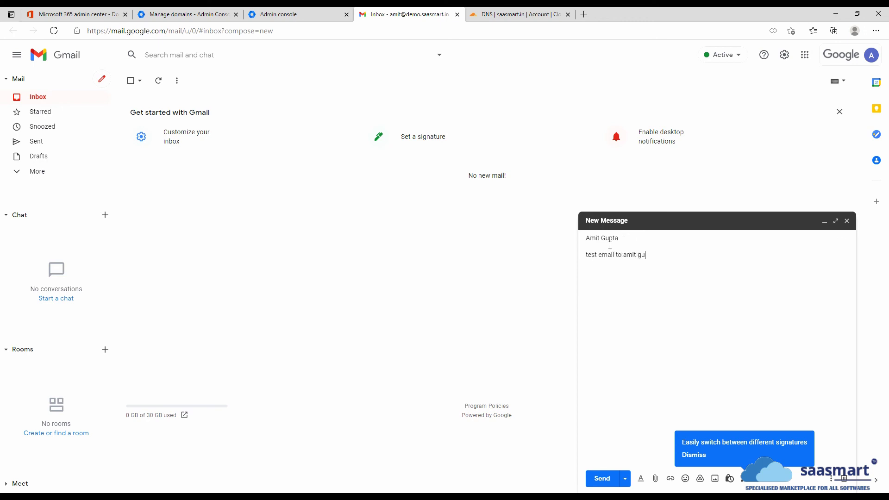
click(600, 482)
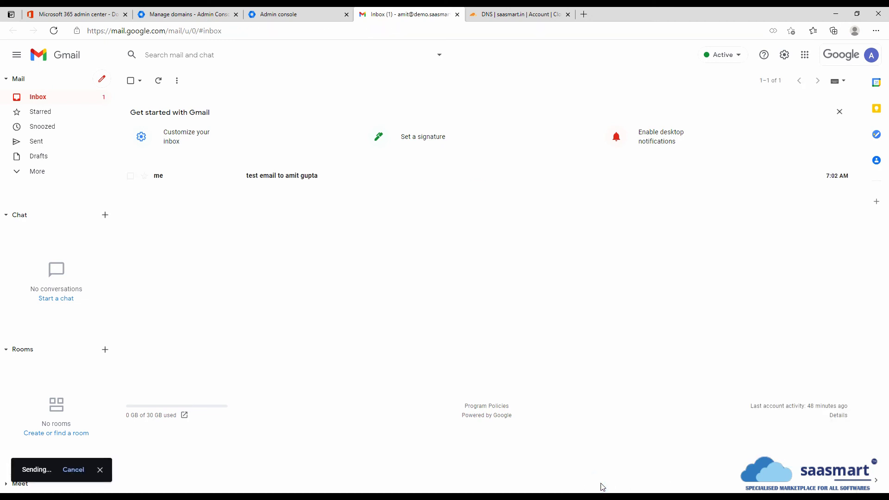
click(260, 178)
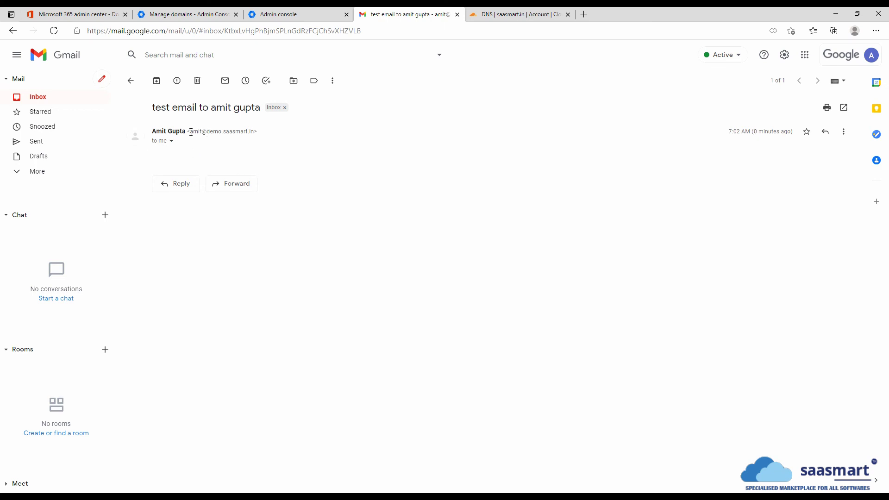
Send a 'test user email' message to the test user's demo.saasmart.in address
click(102, 79)
text(test)
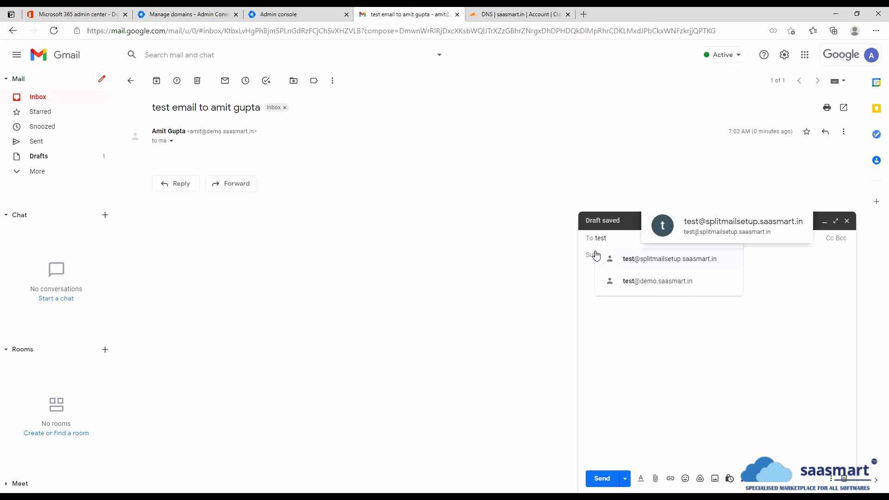
click(662, 282)
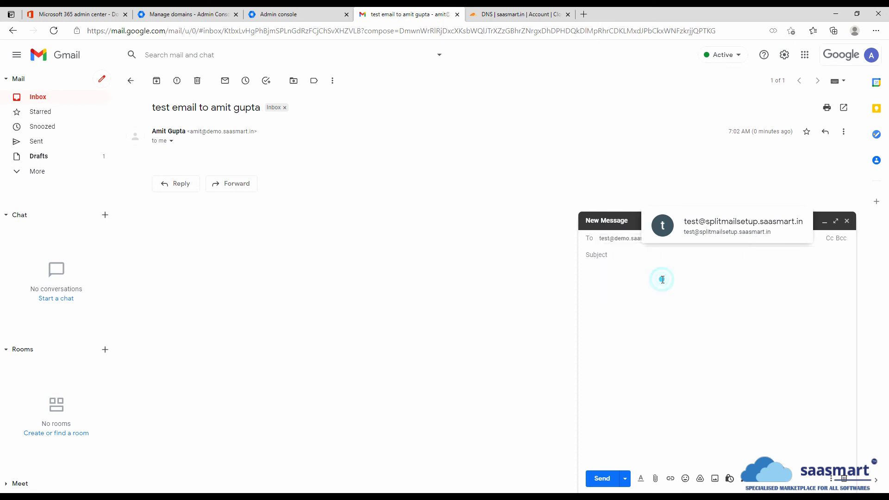
click(595, 255)
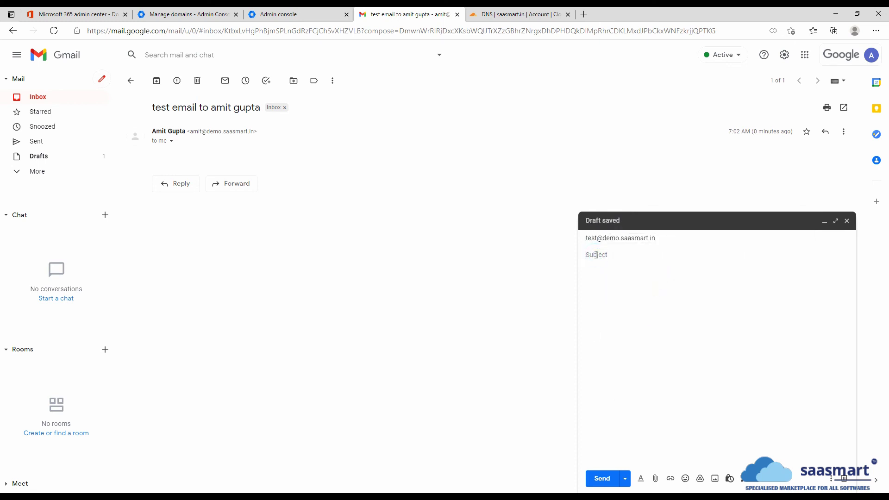
text(test user email)
click(602, 479)
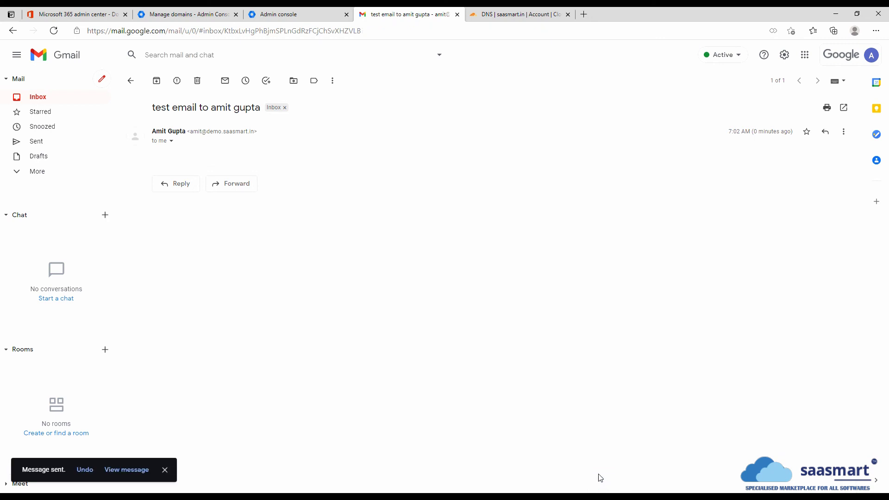
Confirm the message in Sent, then open a new InPrivate browser window
click(38, 145)
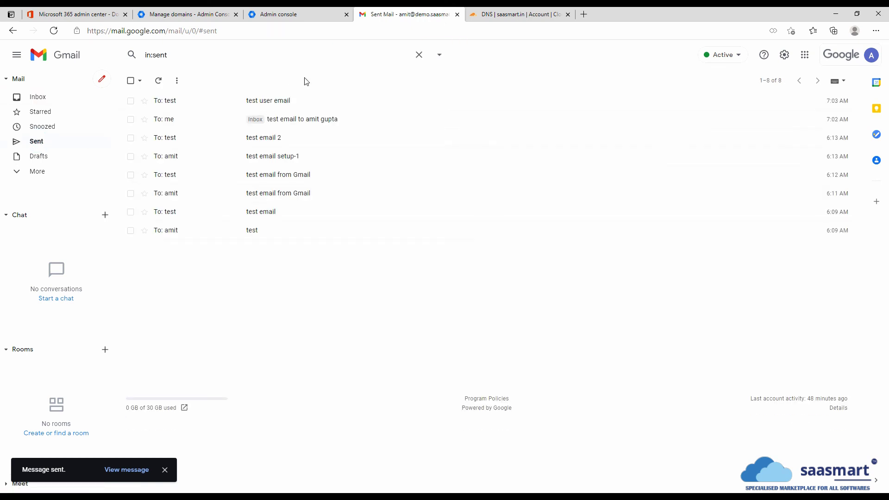
click(881, 31)
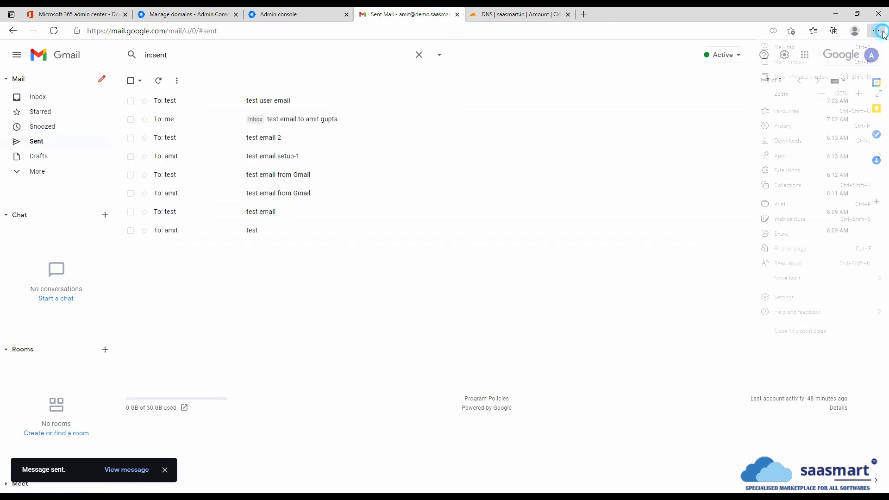
click(793, 77)
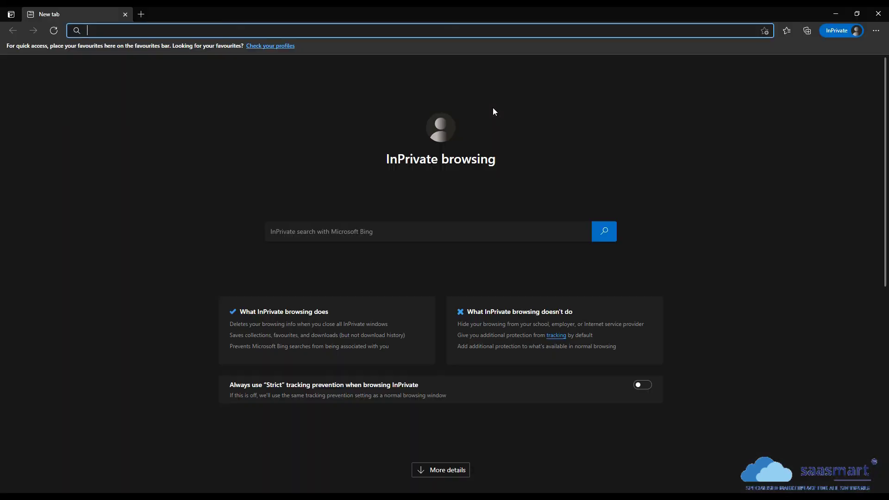
Go to office.com and start signing in with the test user's e-mail address
text(office)
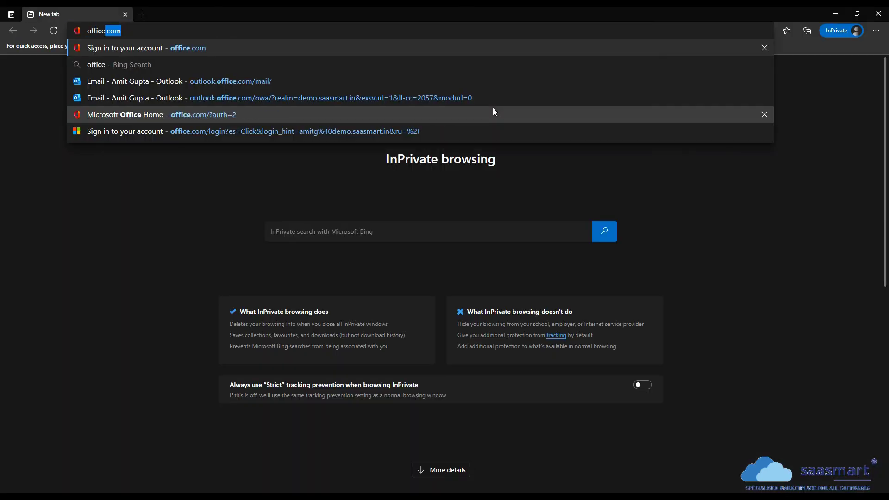
key(Return)
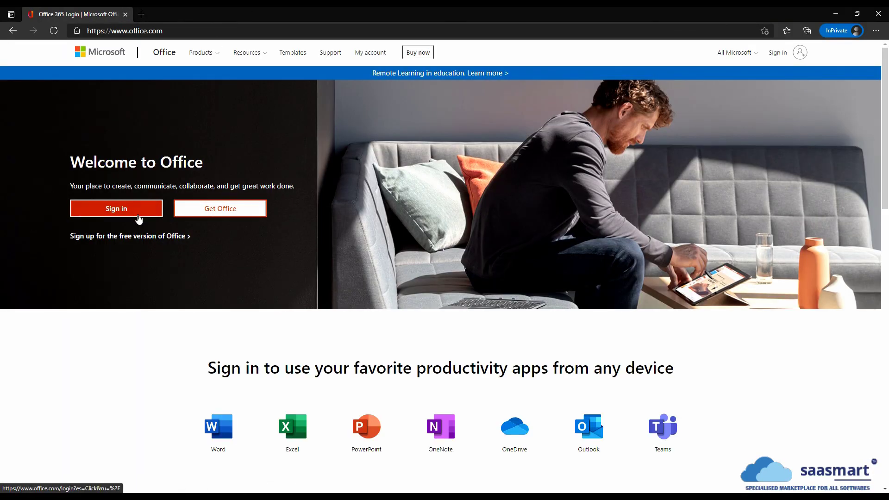
click(132, 213)
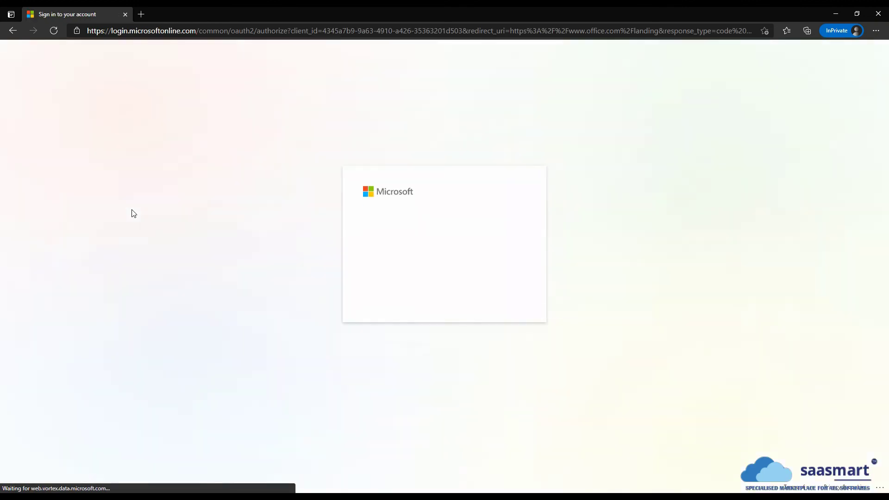
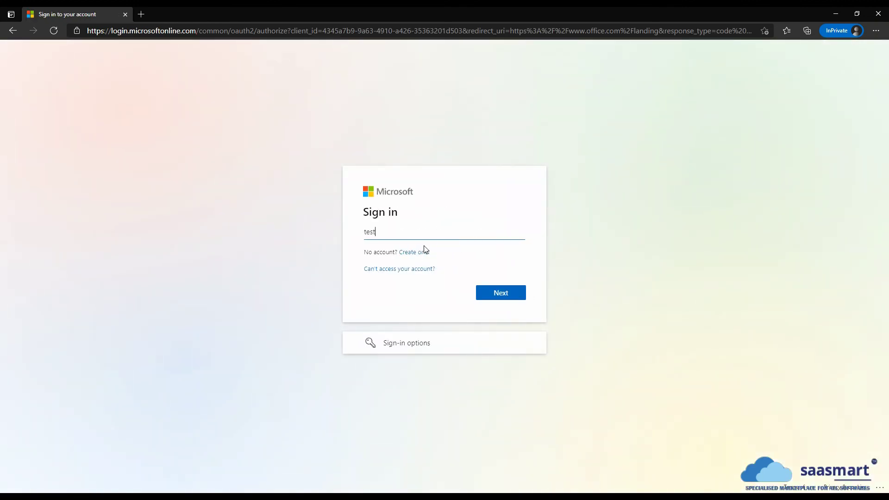
key(Return)
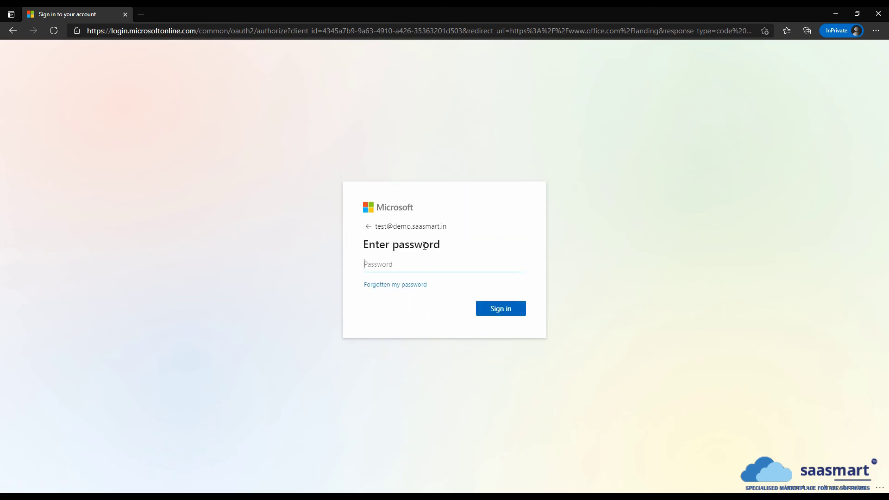
Enter the test user's password, skip the setup prompts, and open Outlook mail
text(•••••)
click(489, 308)
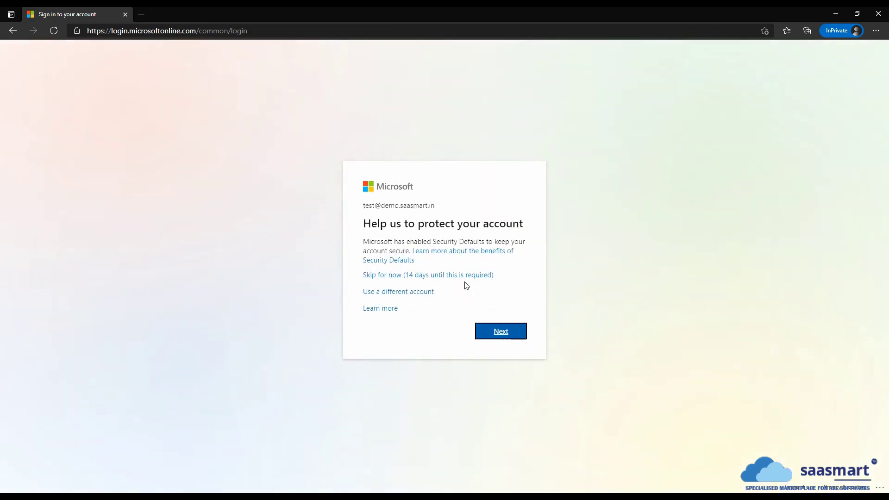
click(454, 277)
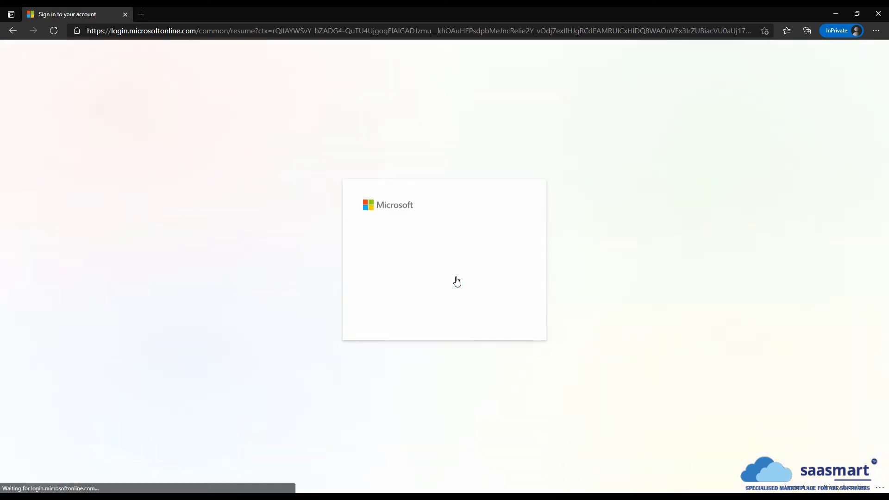
click(498, 320)
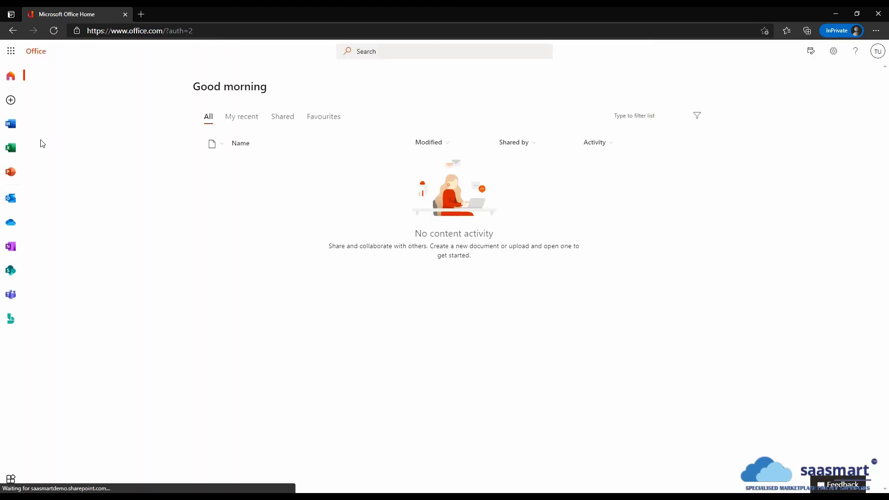
click(12, 198)
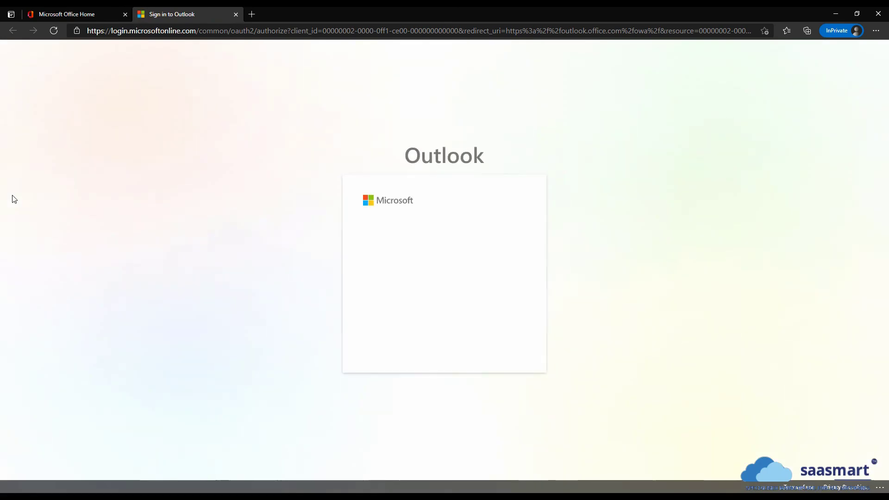
click(422, 289)
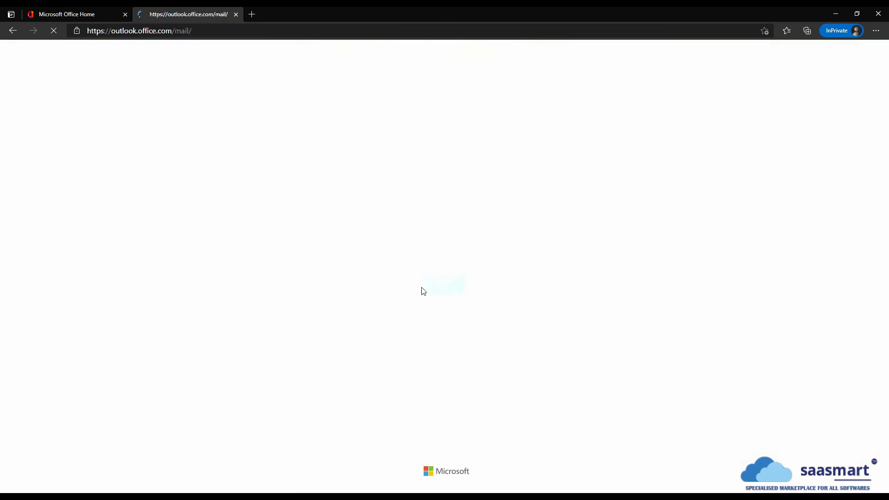